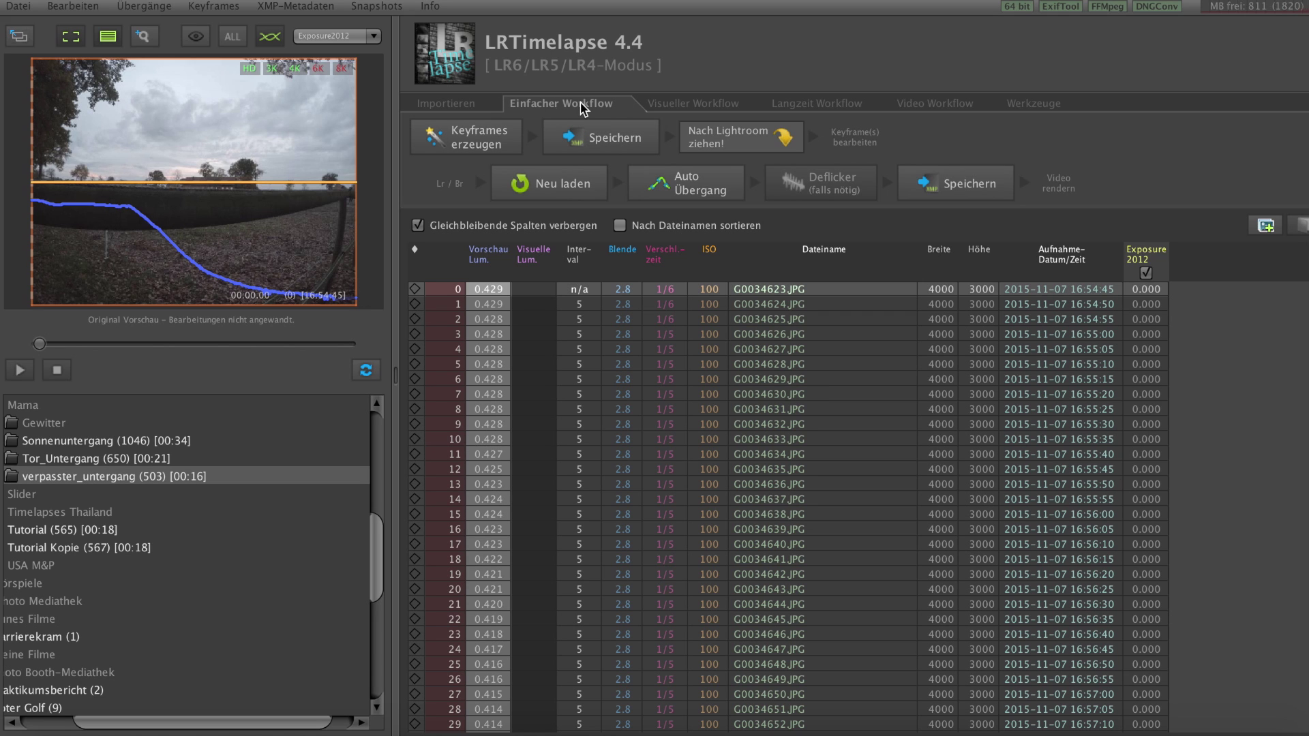
Preview the sequence, then create keyframes in LRTimelapse and raise their count to six
left_click(20, 370)
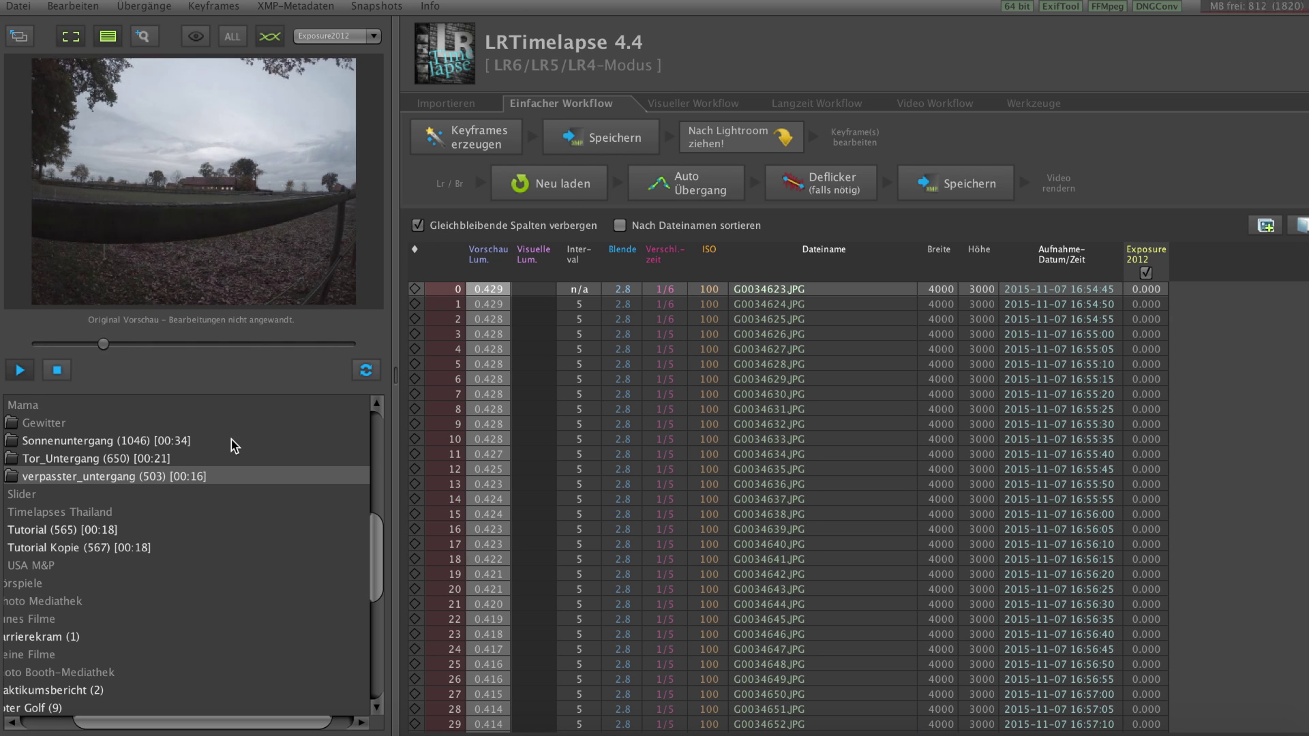
left_click(470, 137)
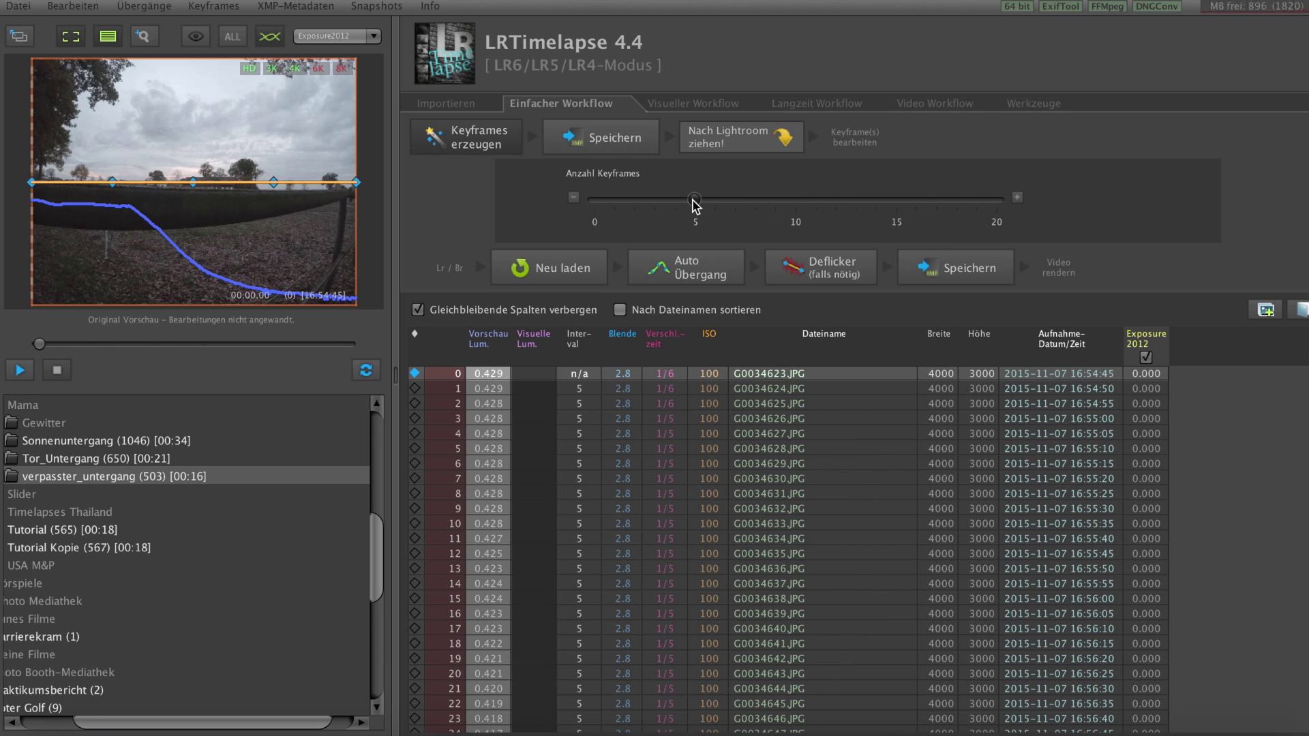
left_click_drag(701, 203, 708, 203)
Save the keyframes, import the 503 photos into Lightroom, and filter by '01 LRT4 Keyframes'
left_click(617, 139)
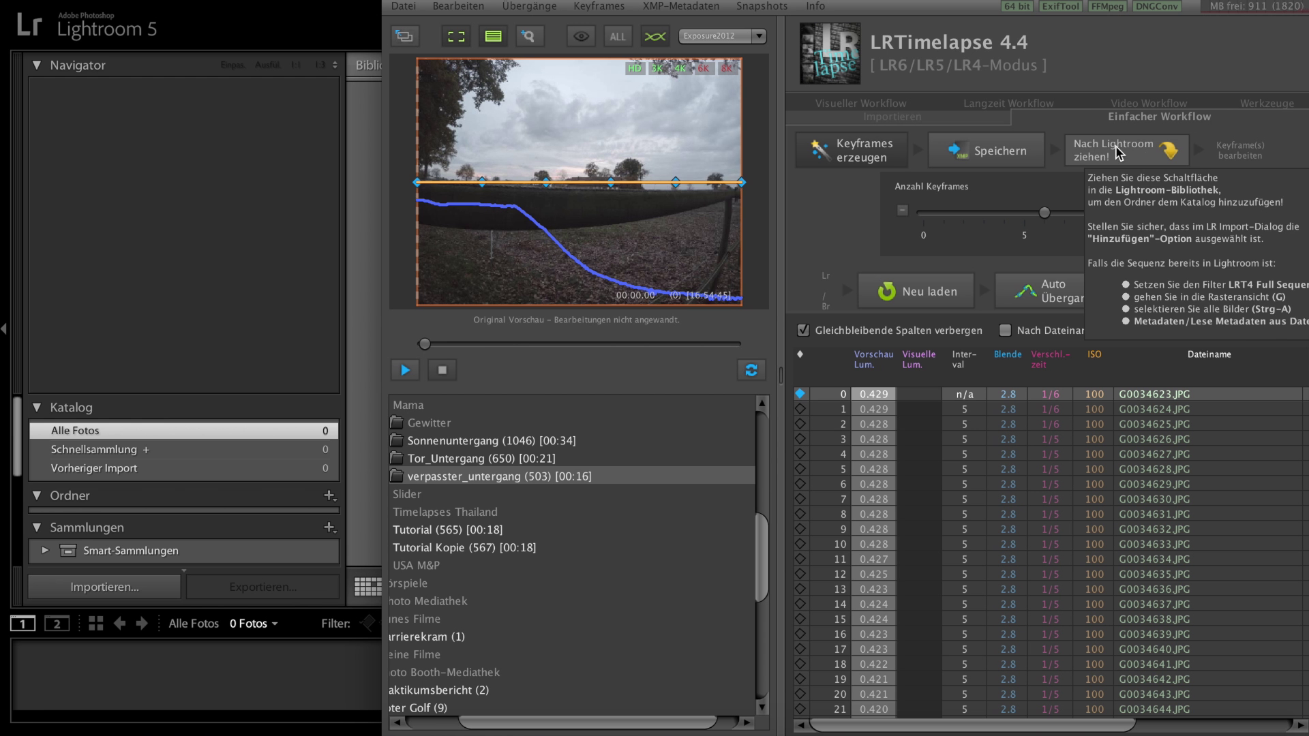
left_click_drag(1123, 157, 359, 269)
left_click(1239, 686)
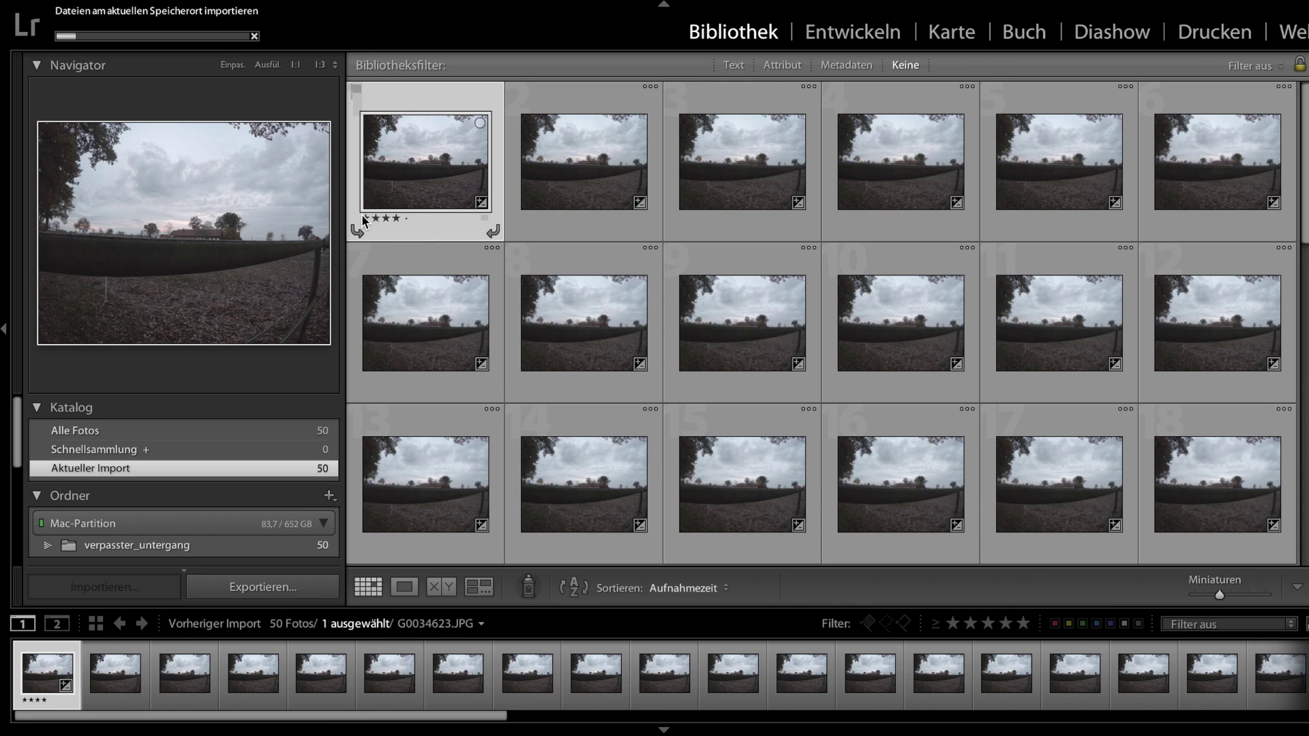
left_click(1249, 626)
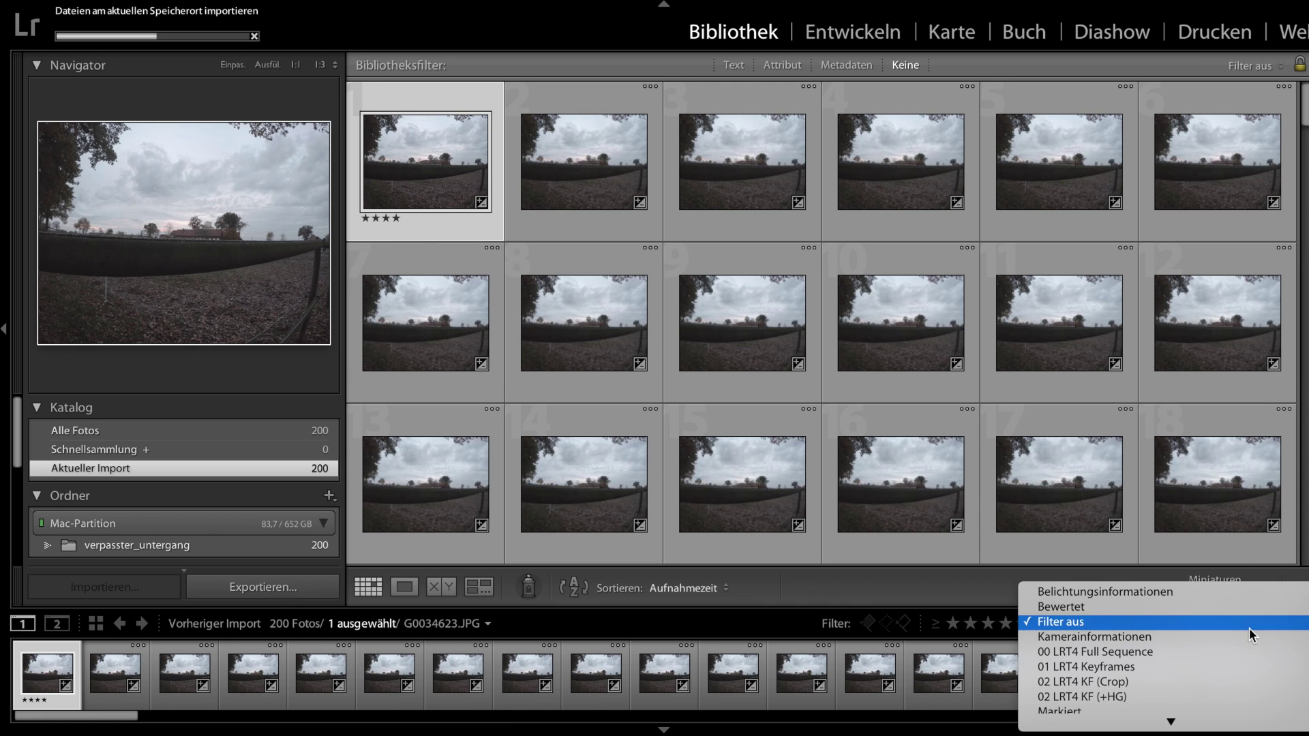
left_click(1144, 667)
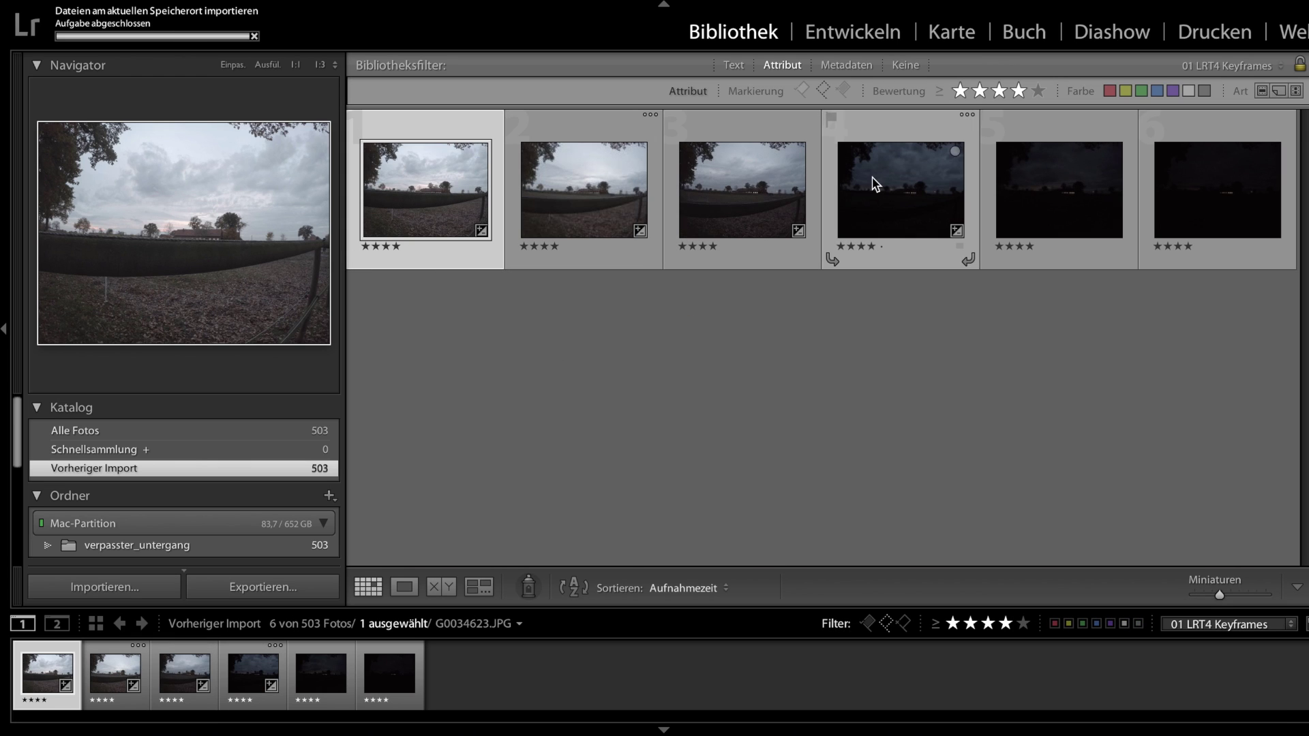
In Develop, crop G0034623.JPG to 16 x 9, shifting the frame to keep more sky
left_click(825, 34)
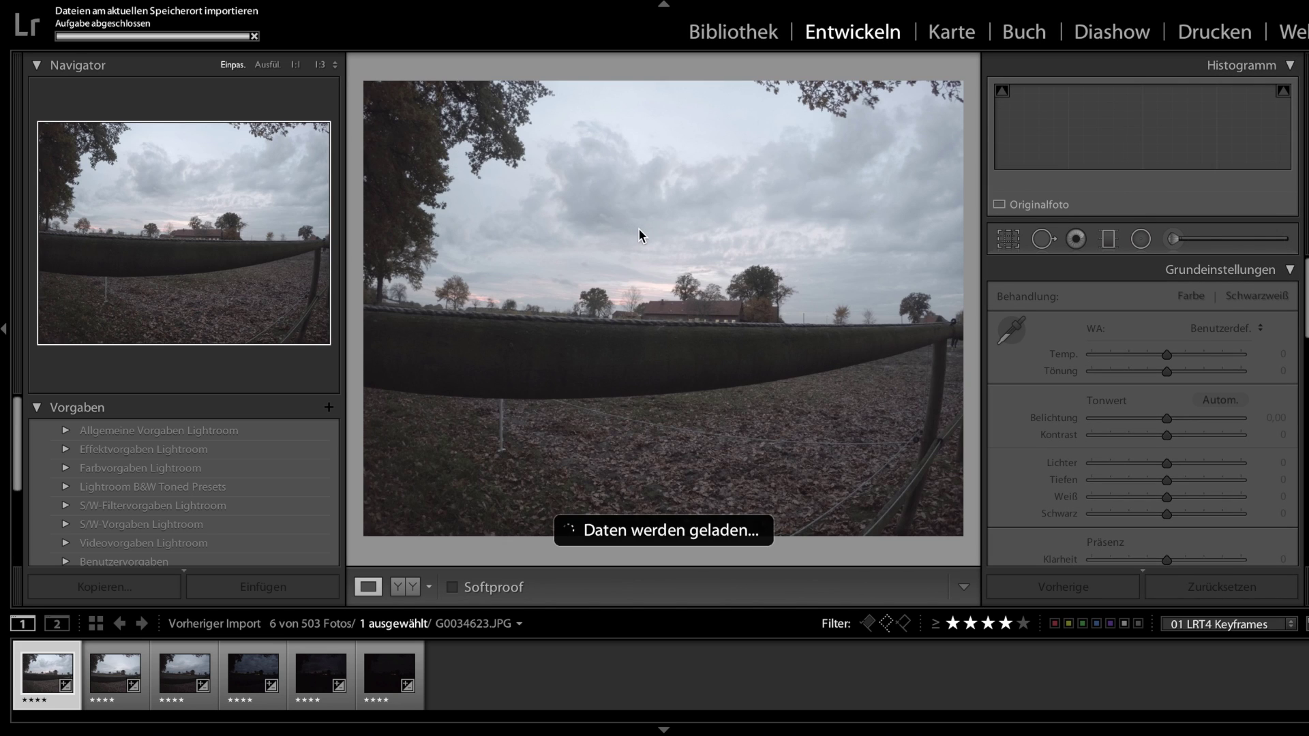
left_click(1008, 238)
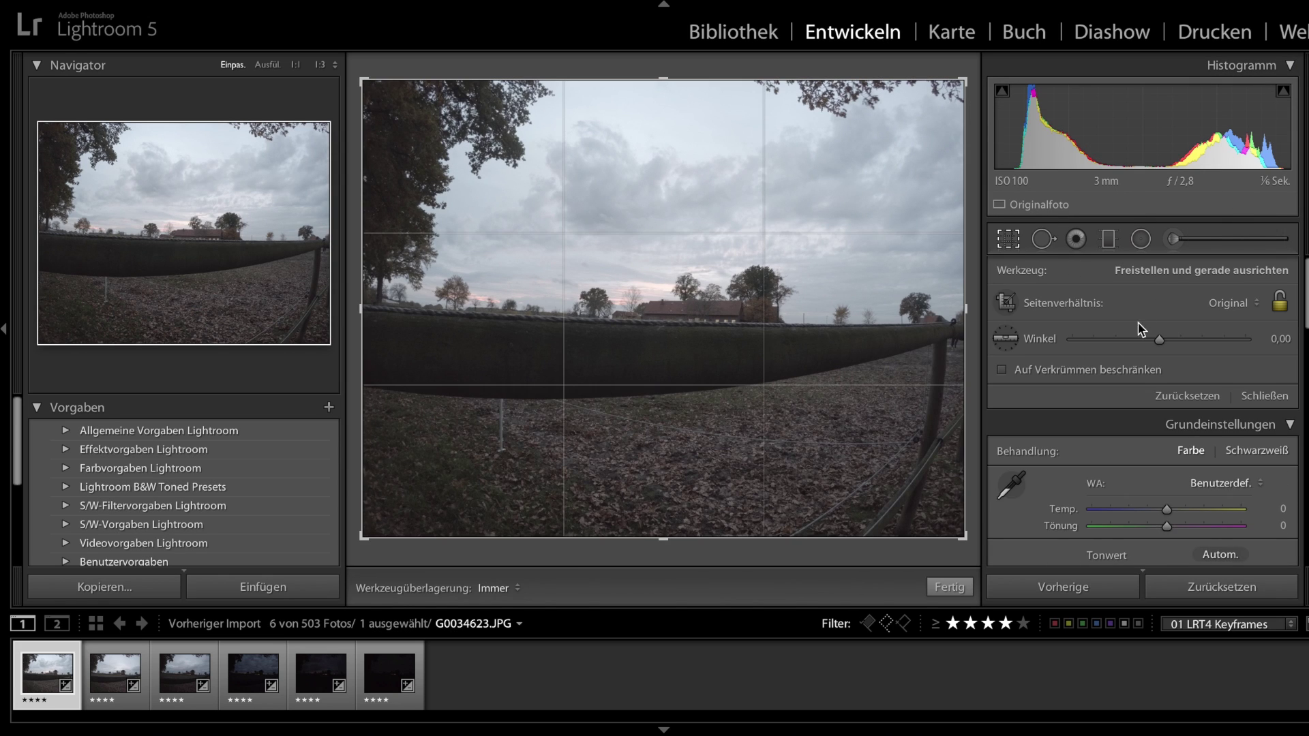
left_click(1227, 303)
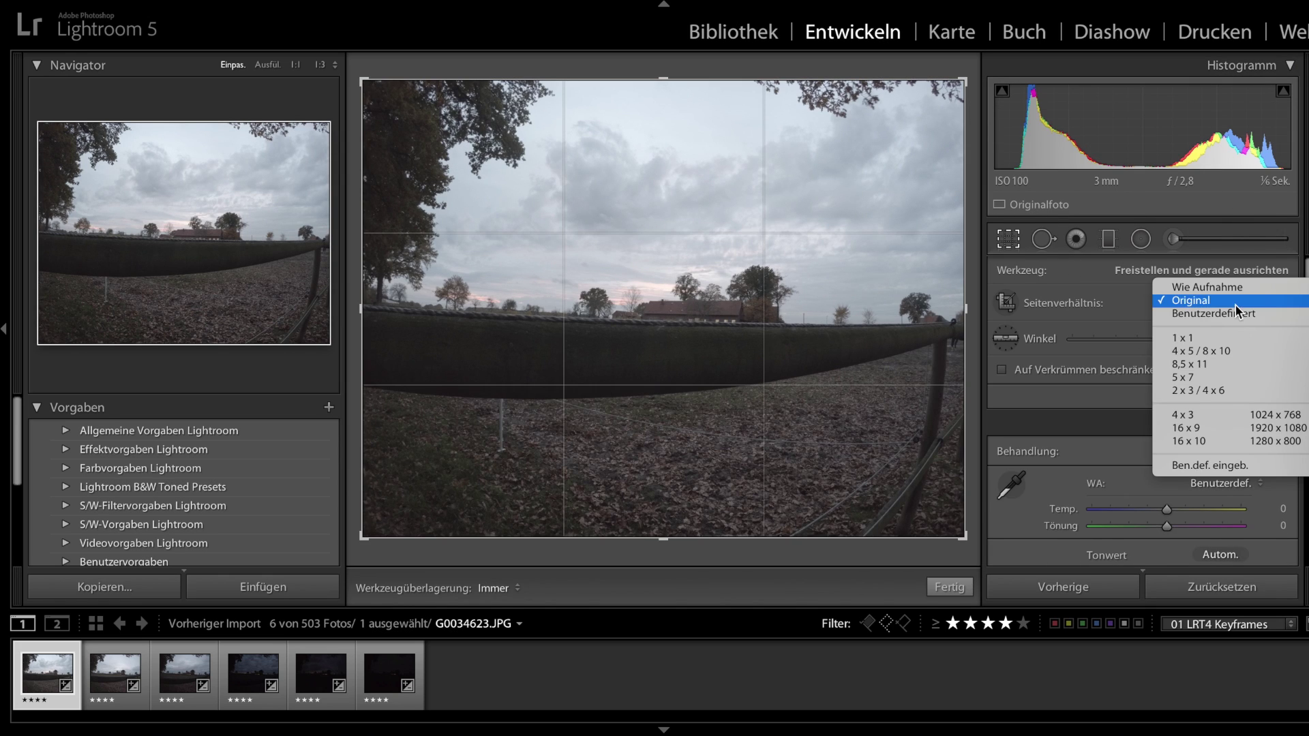
left_click(1221, 429)
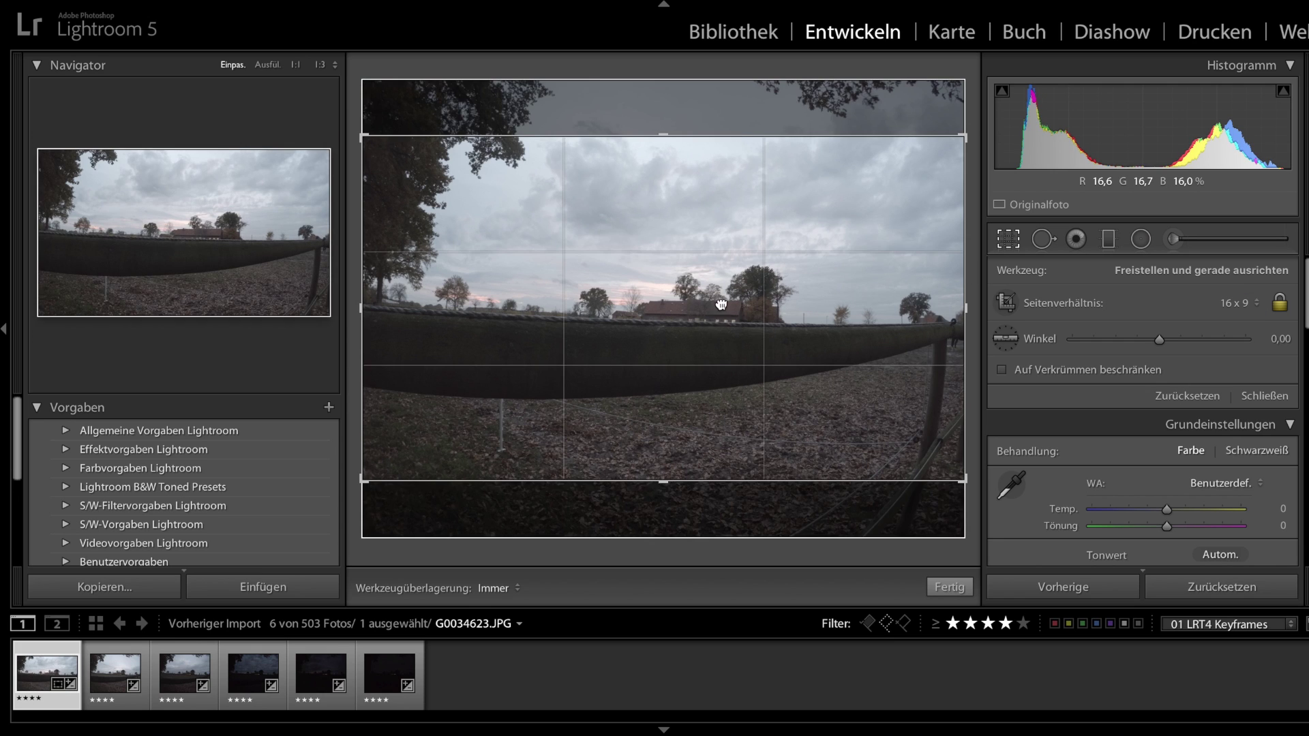
left_click_drag(721, 305, 717, 369)
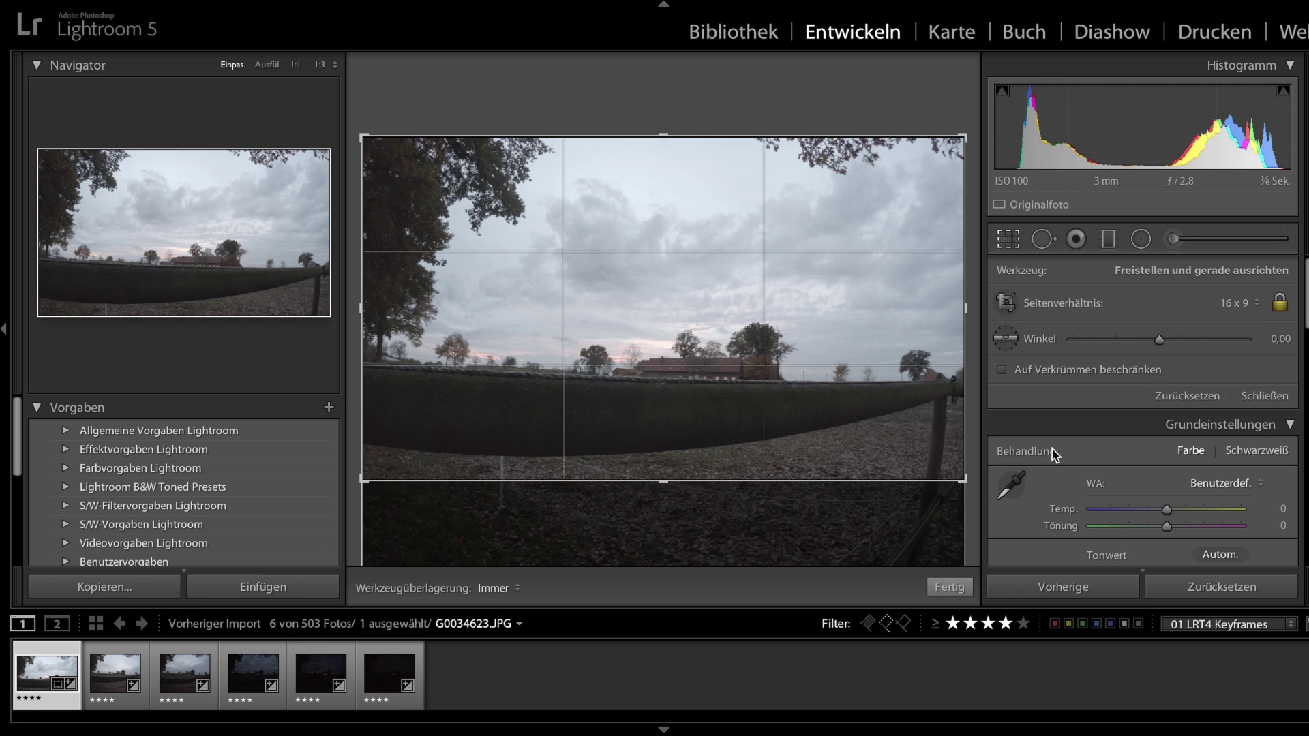
left_click(1008, 239)
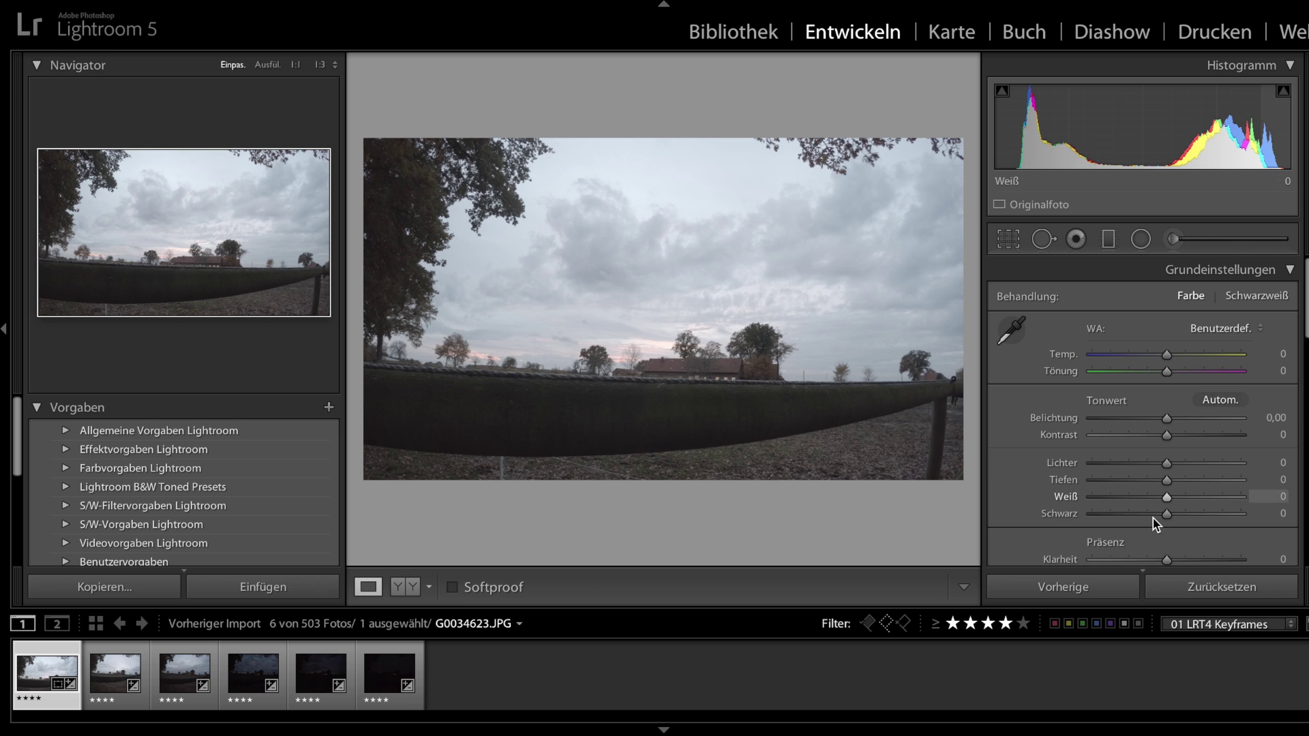
Tweak temperature and set Exposure −1.00, Contrast +21, Highlights −94, Shadows +14, Whites +49, Blacks −6
mouse_move(1165, 354)
left_mouse_down()
mouse_move(1151, 365)
mouse_move(1183, 372)
mouse_move(1168, 379)
left_mouse_up()
scroll(1168, 379, "down", 1)
left_click_drag(1167, 374, 1182, 401)
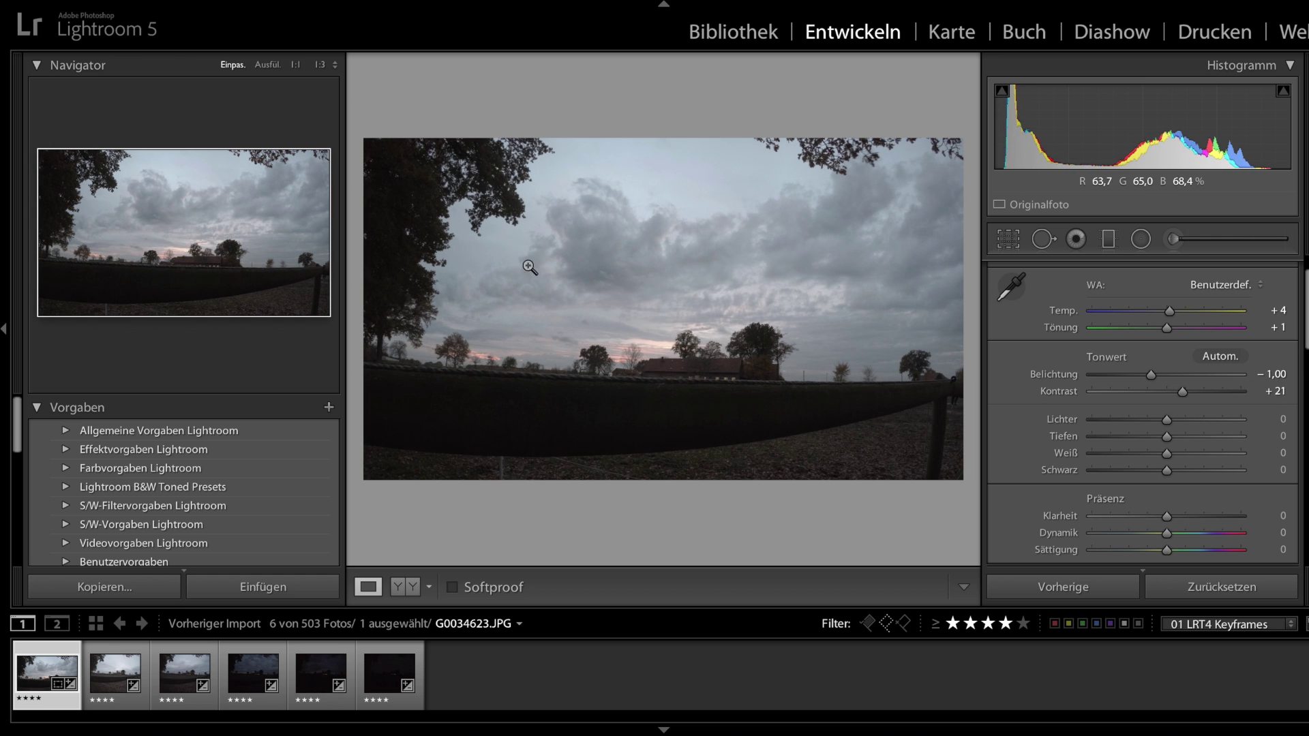
left_click_drag(1166, 421, 1097, 461)
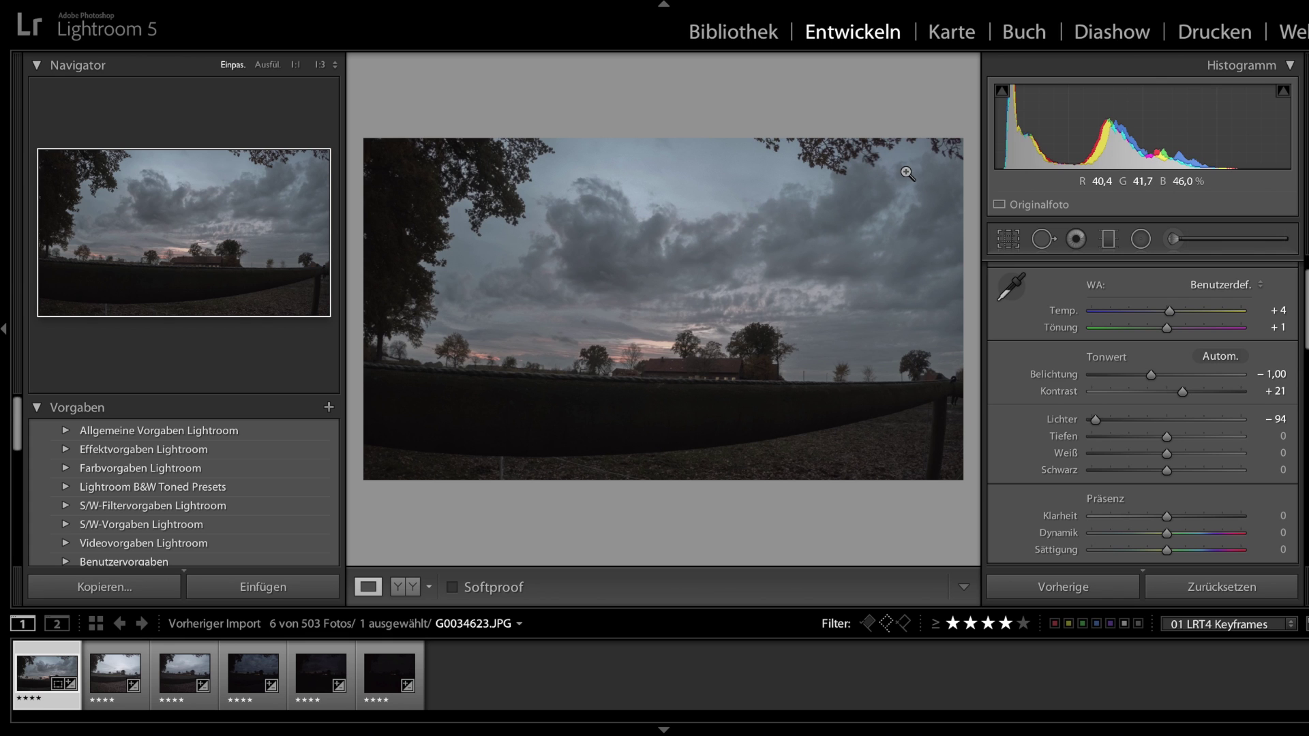
mouse_move(1201, 449)
left_mouse_down()
mouse_move(1227, 447)
mouse_move(1158, 446)
mouse_move(1217, 446)
mouse_move(1177, 444)
left_mouse_up()
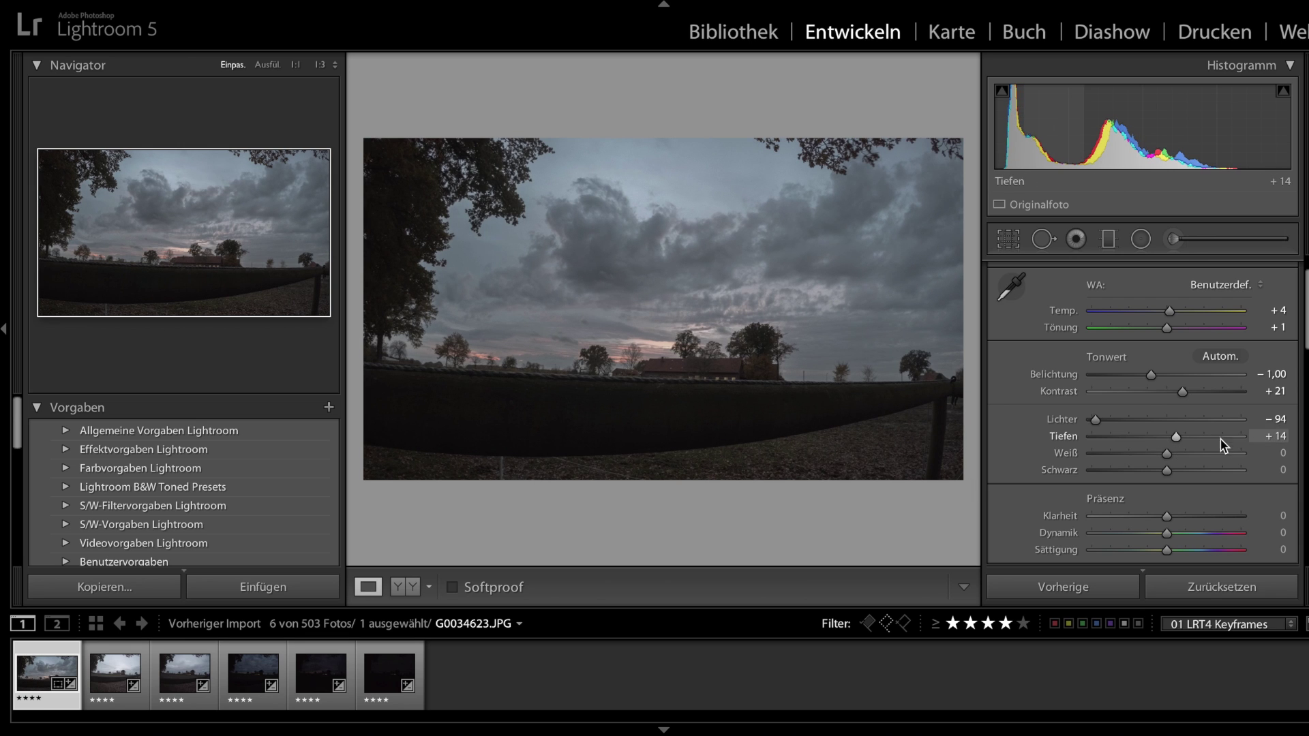
left_click_drag(1165, 457, 1162, 488)
Under Presence, set Clarity +28, Vibrance +33 and Saturation +44
scroll(1164, 486, "down", 3)
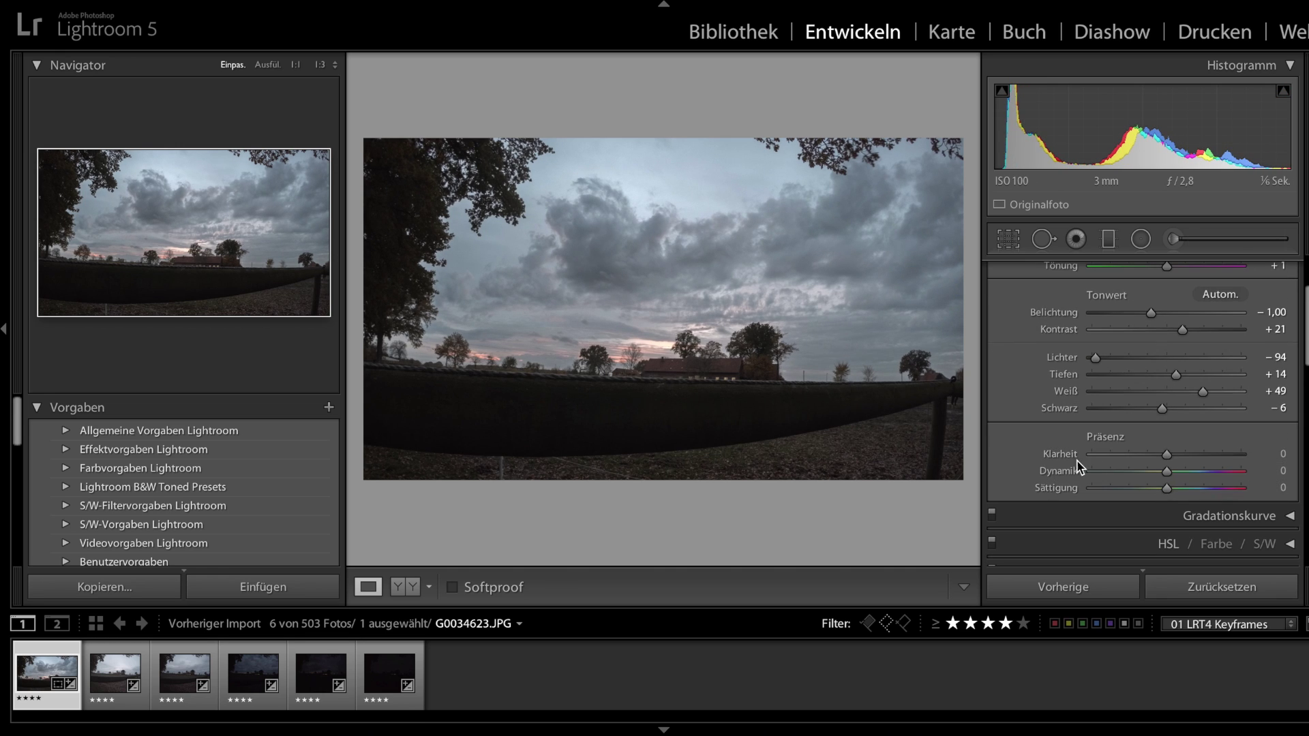
left_click_drag(1166, 454, 1211, 490)
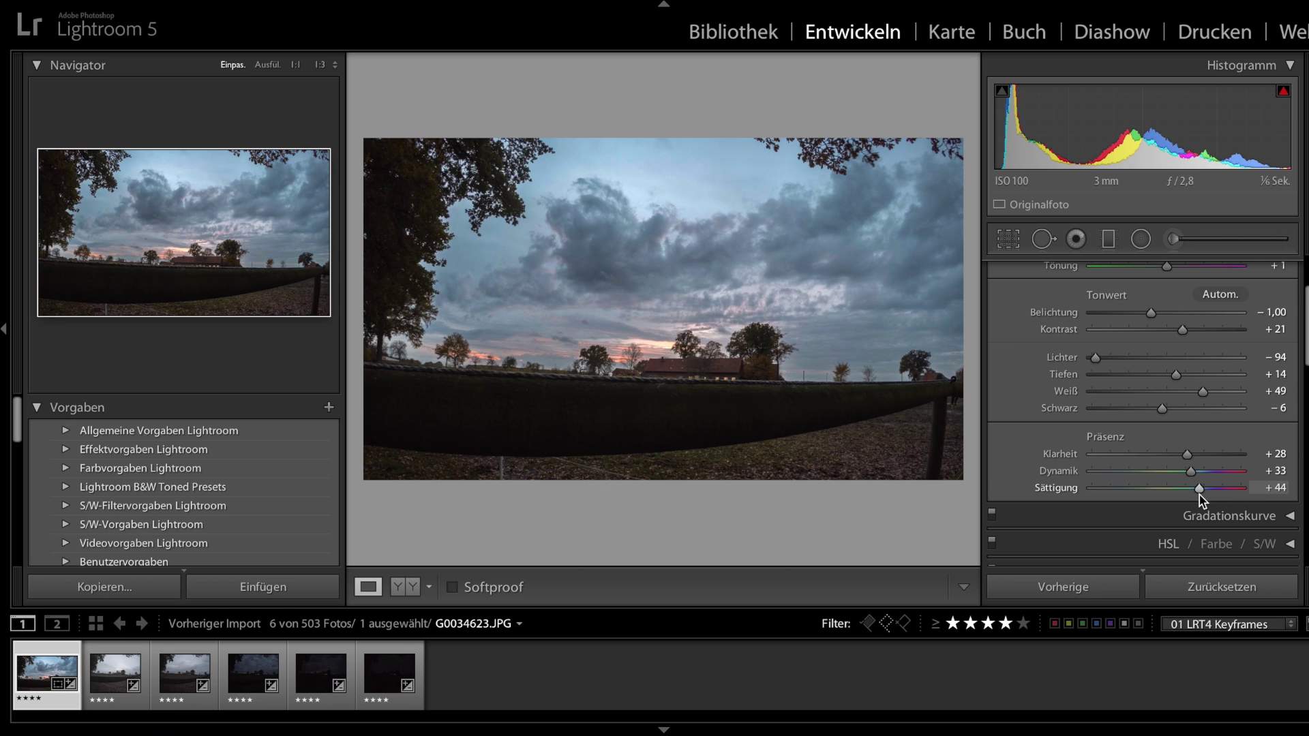
Place a narrowed graduated filter at the horizon and cool another filter's area toward blue
key("m")
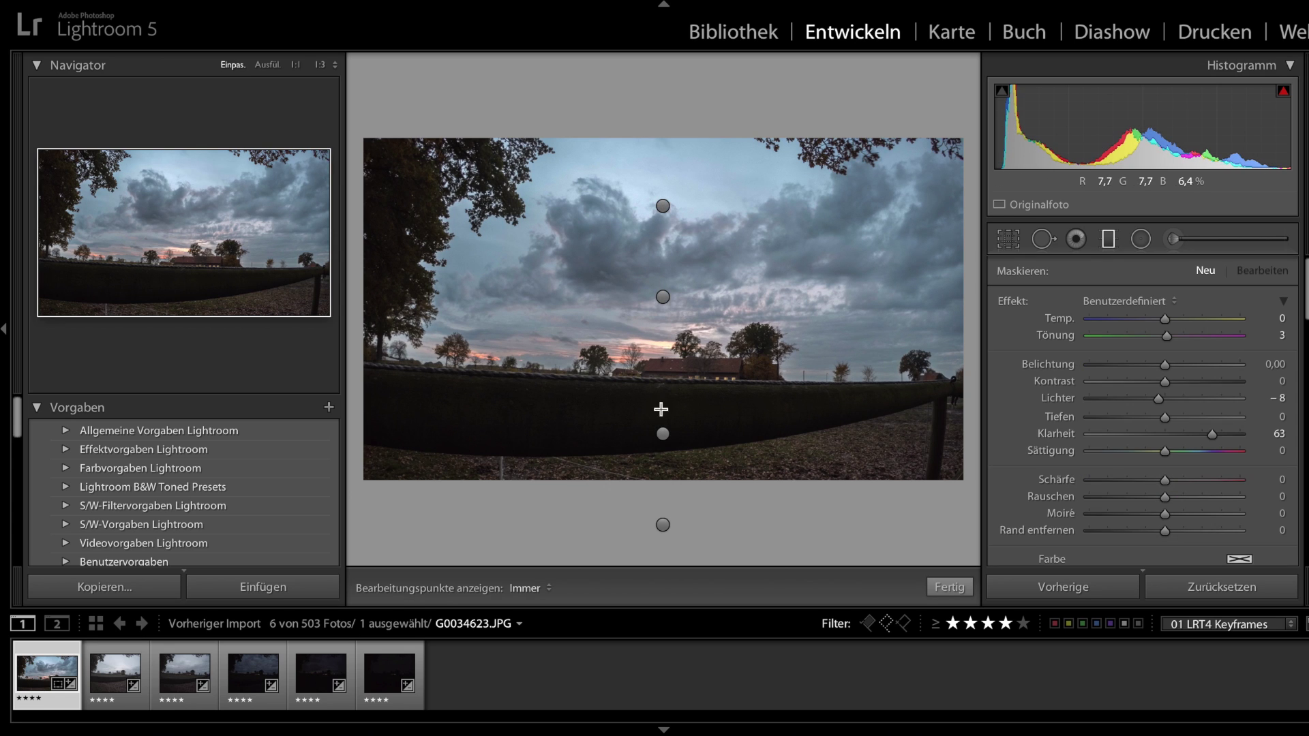
left_click(662, 296)
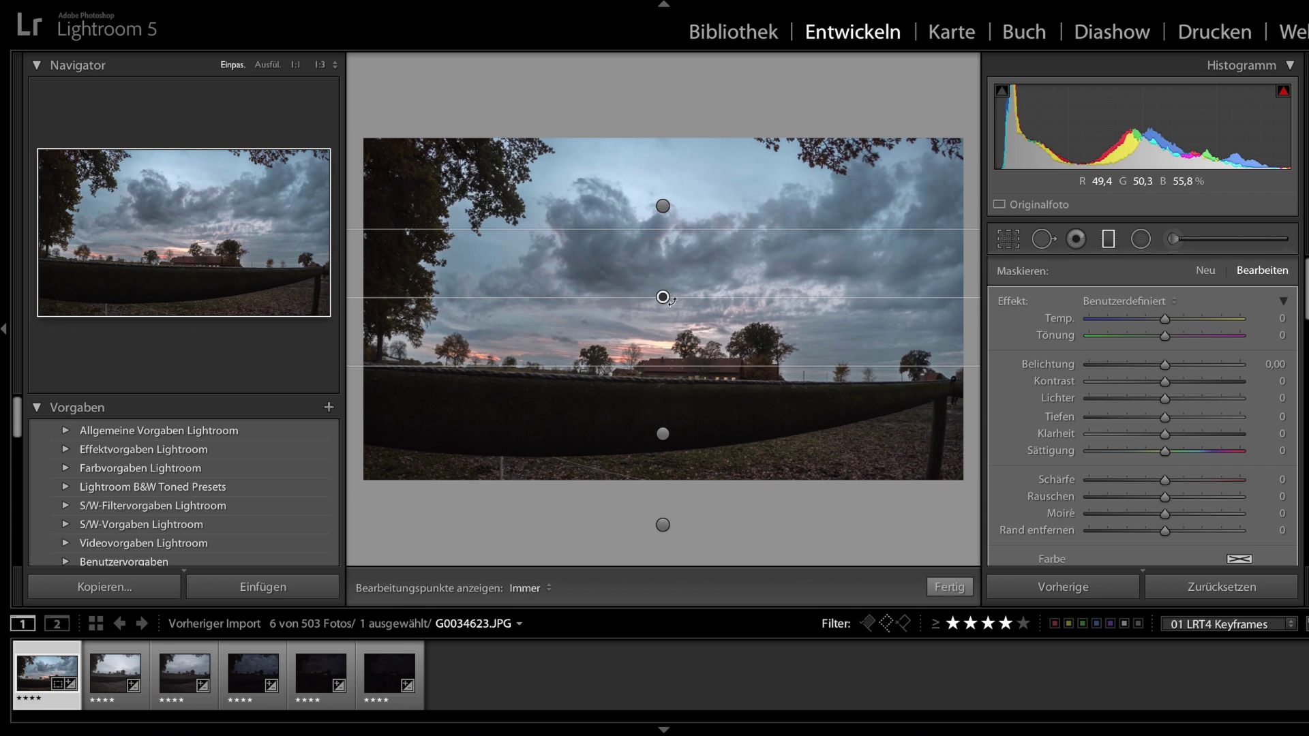
left_click_drag(664, 298, 650, 349)
left_click_drag(653, 285, 647, 346)
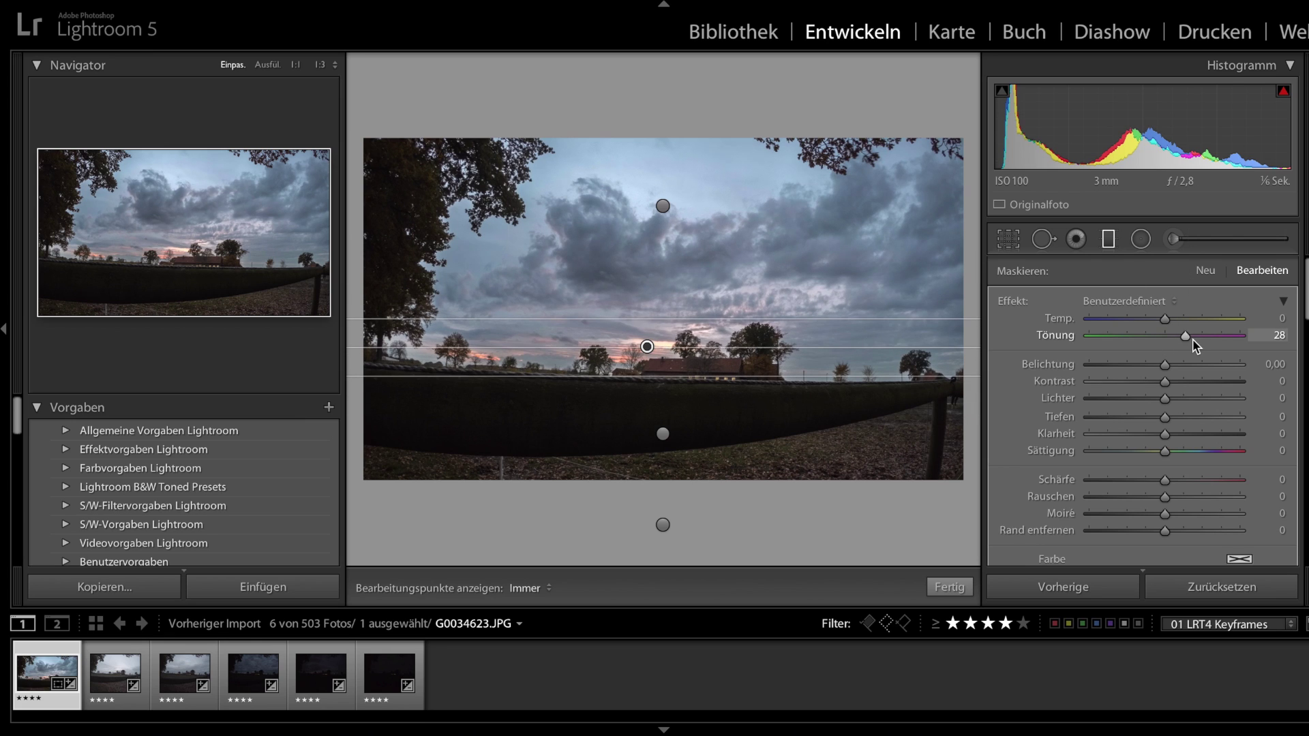
left_click_drag(1193, 340, 1196, 318)
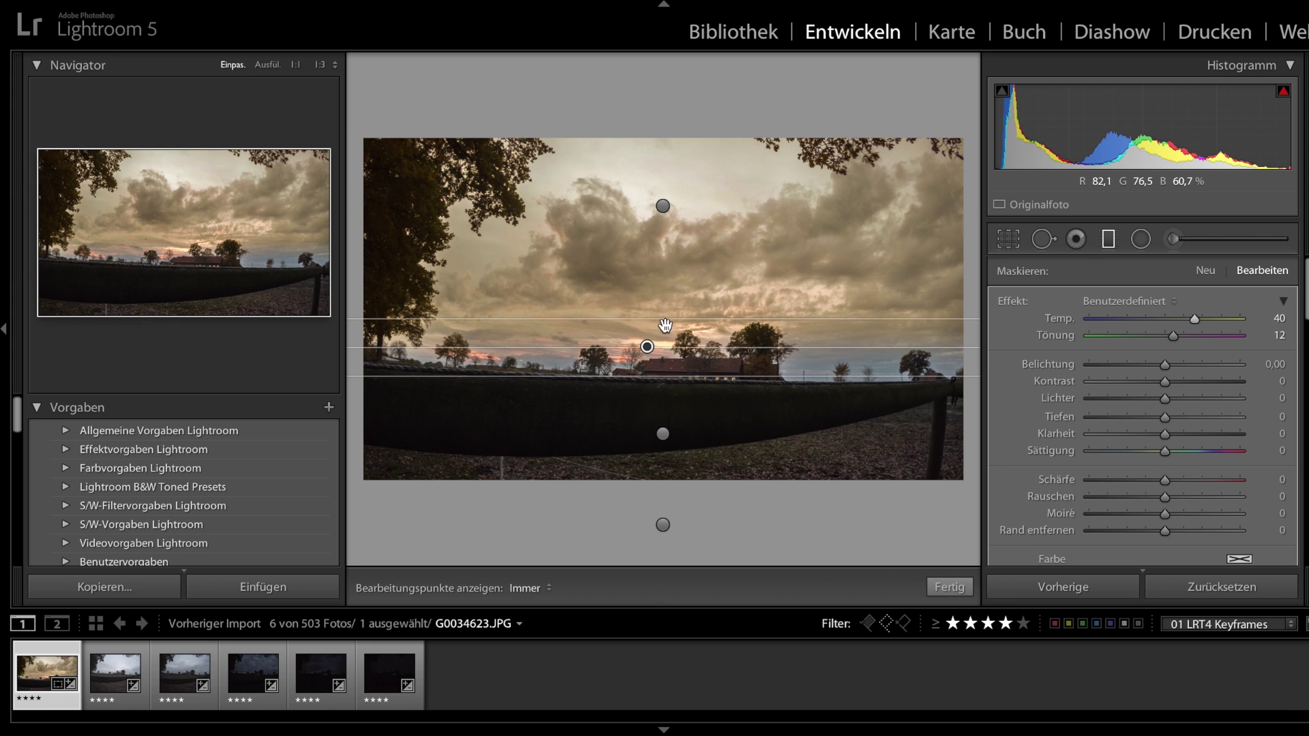
left_click_drag(663, 206, 645, 335)
left_click_drag(1156, 319, 1144, 324)
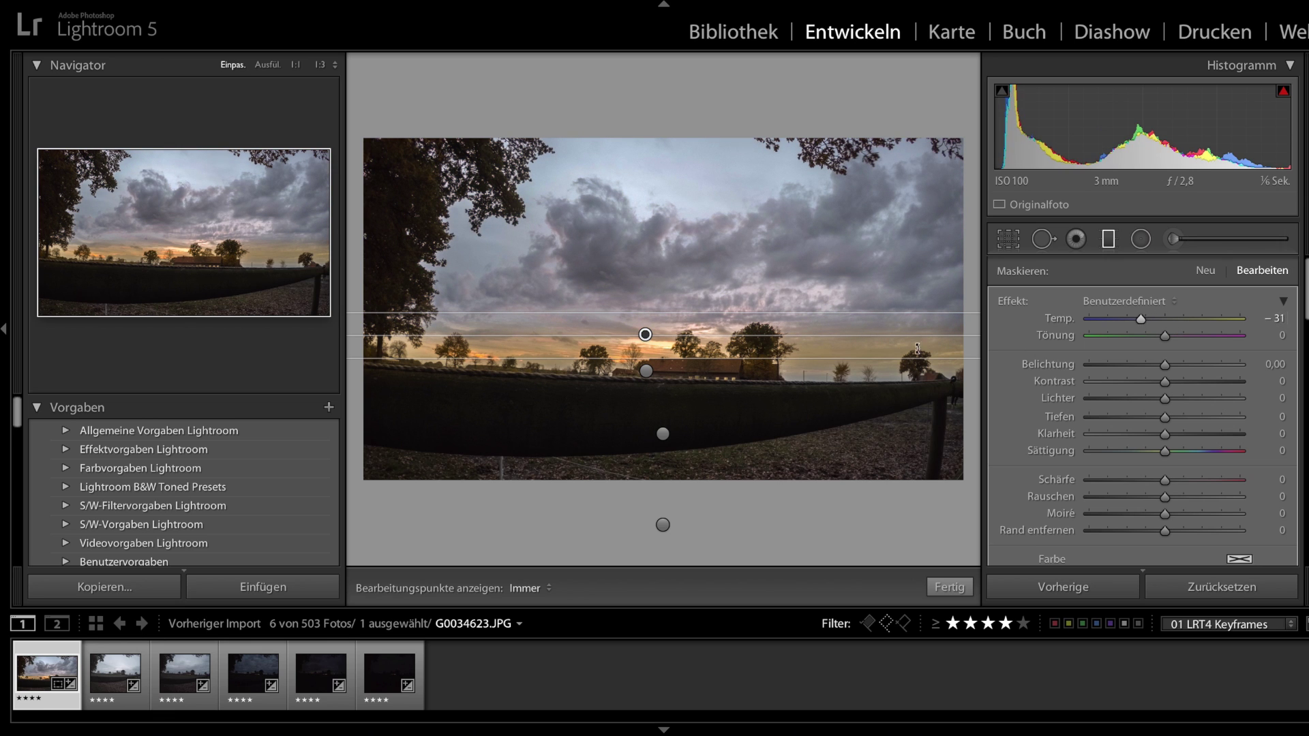
Lower and narrow the warm graduated filter, setting Temp 15 and Tint 50
left_click(646, 371)
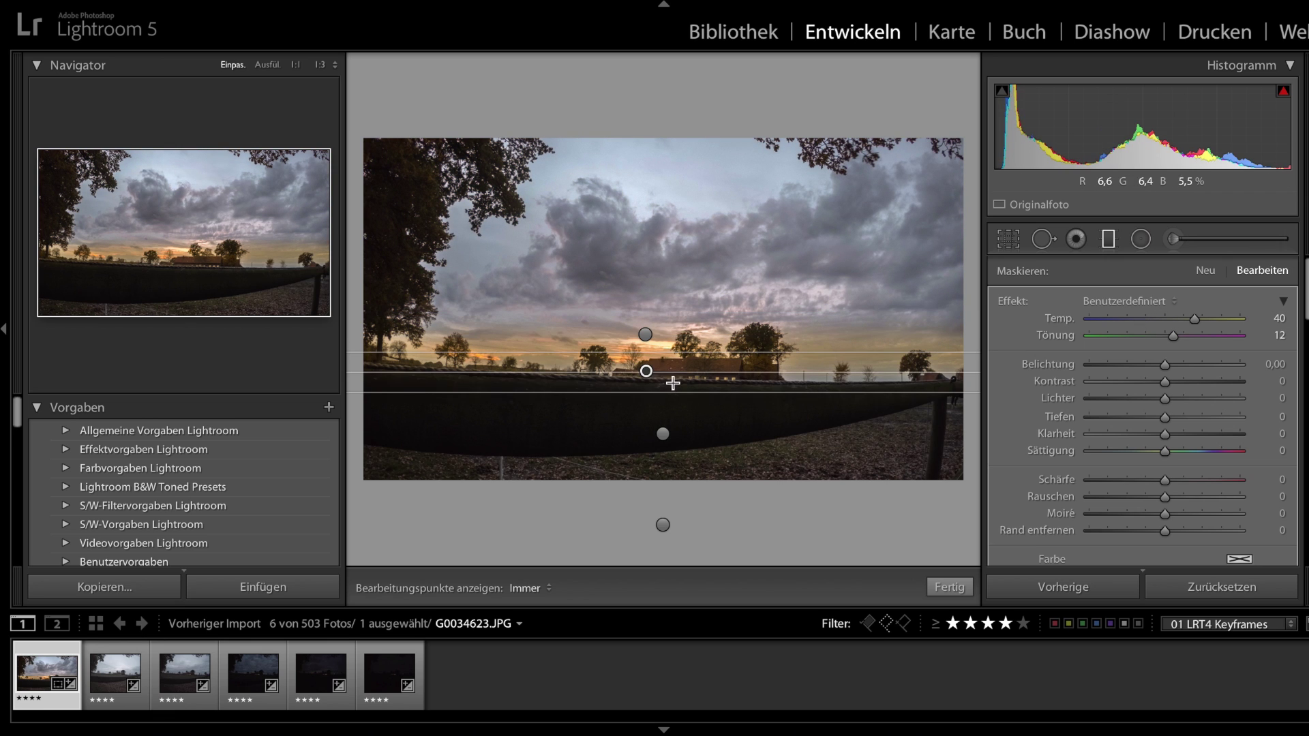
left_click_drag(647, 373, 650, 415)
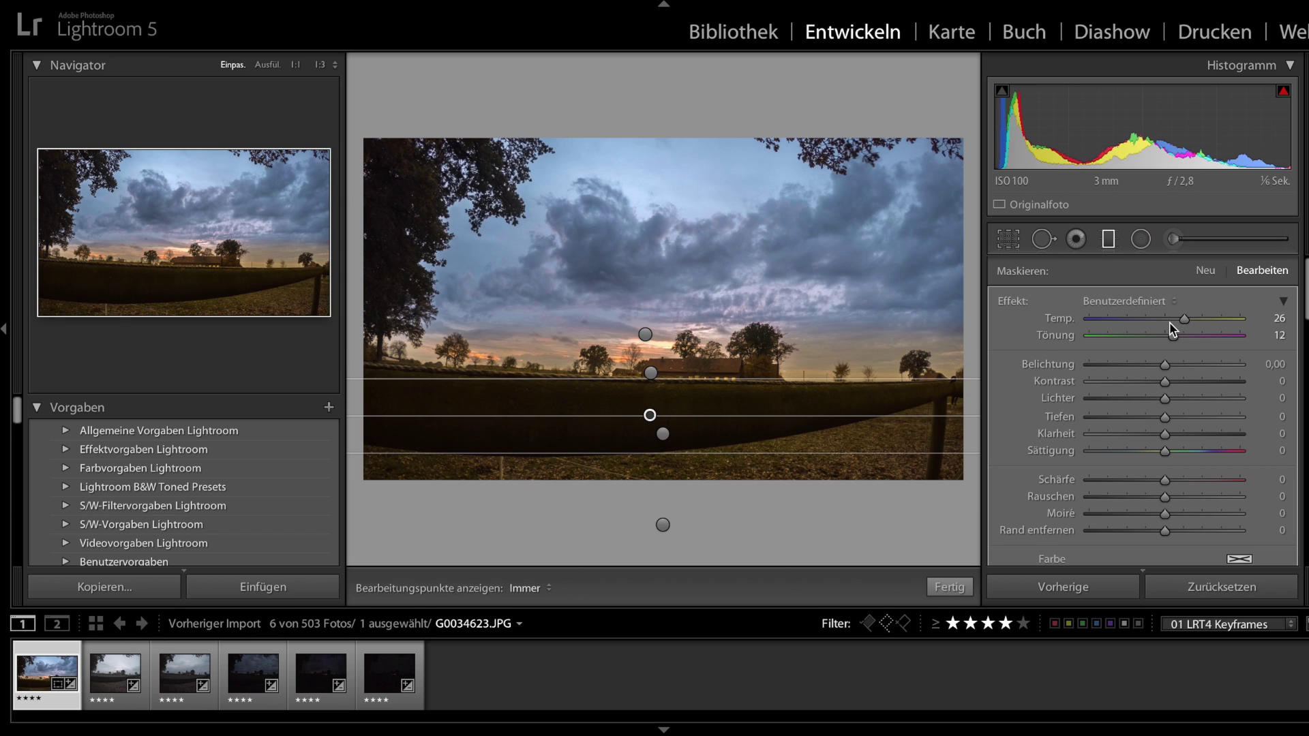
mouse_move(1179, 319)
left_mouse_down()
mouse_move(1155, 319)
mouse_move(1168, 323)
left_mouse_up()
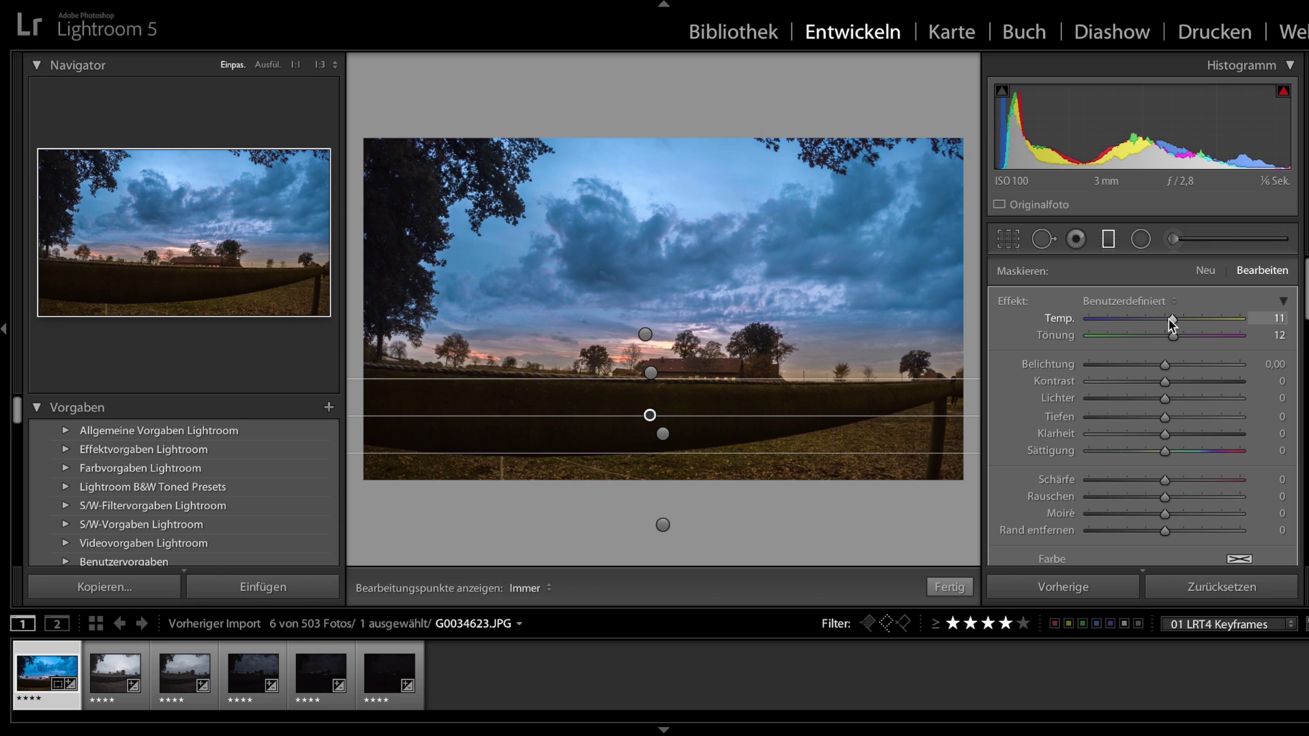
left_click_drag(1176, 326, 1179, 325)
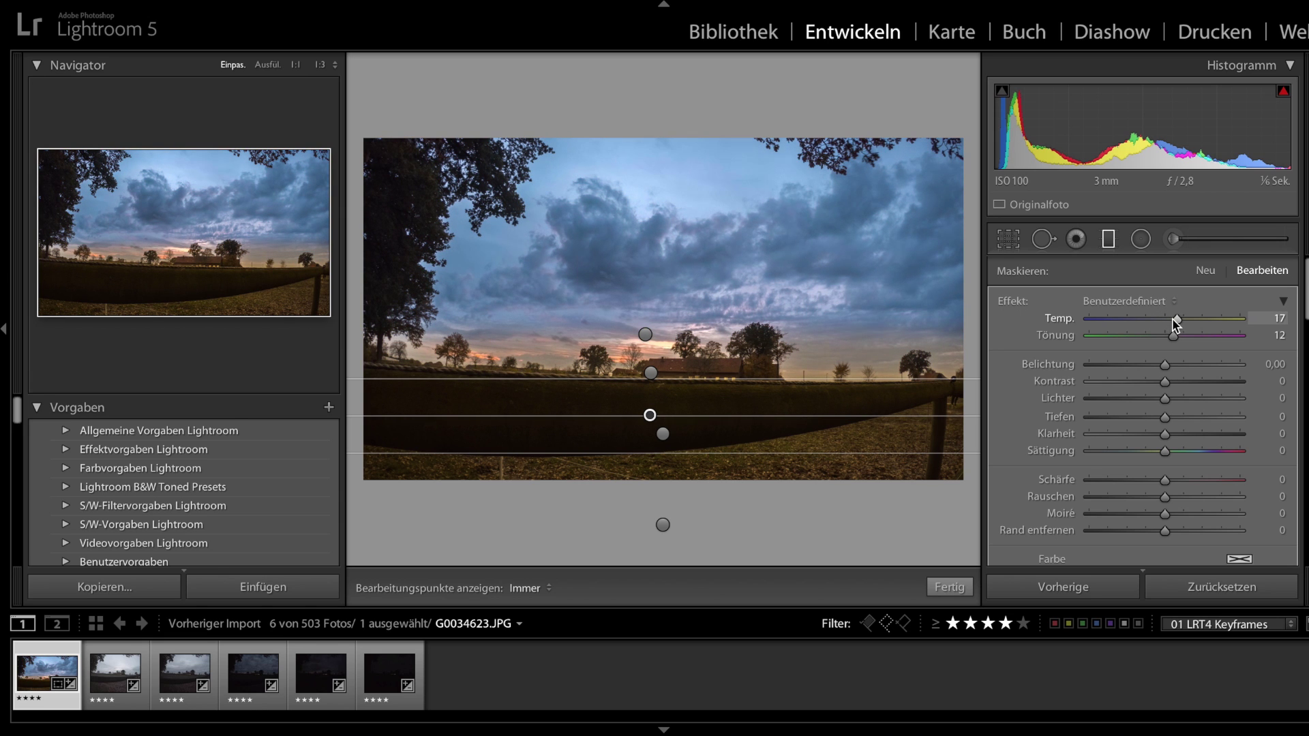
left_click_drag(777, 453, 777, 427)
left_click(1203, 337)
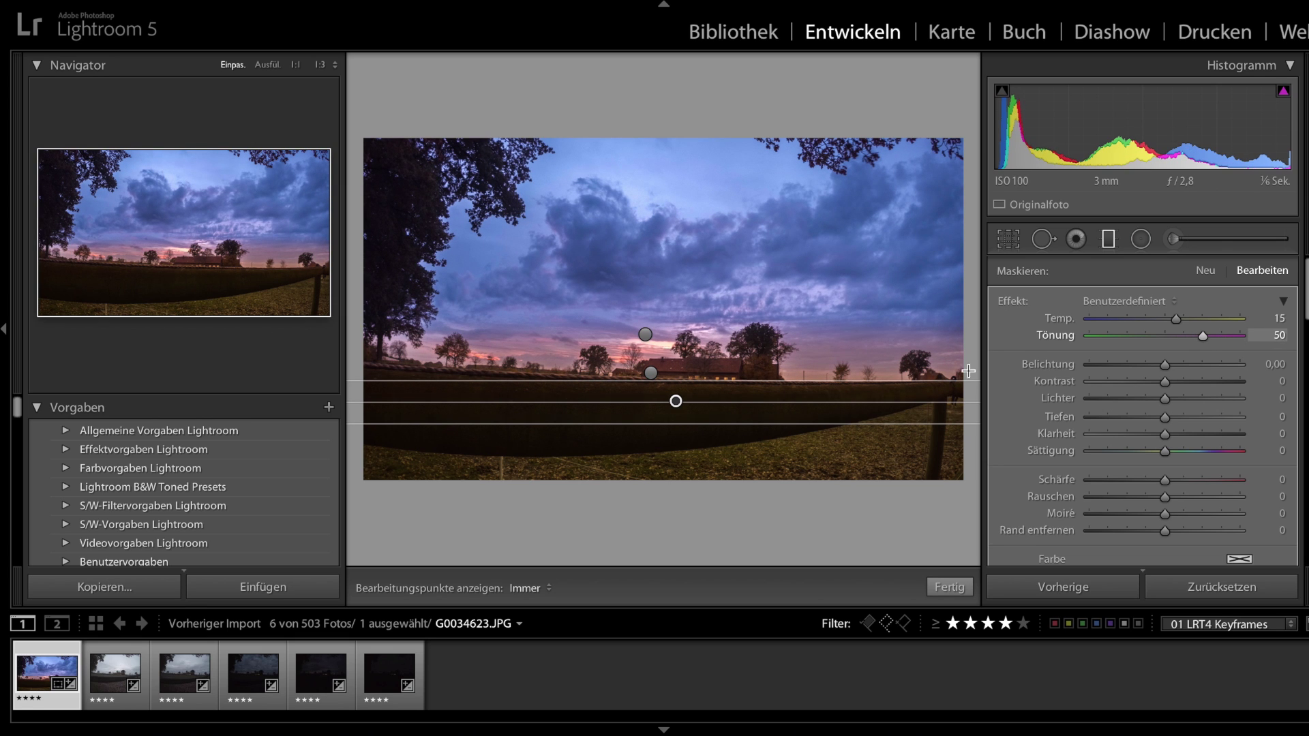
Move a radial filter onto the horizon, flatten it into a wide oval, and raise its Temp
left_click(1140, 238)
left_click(514, 367)
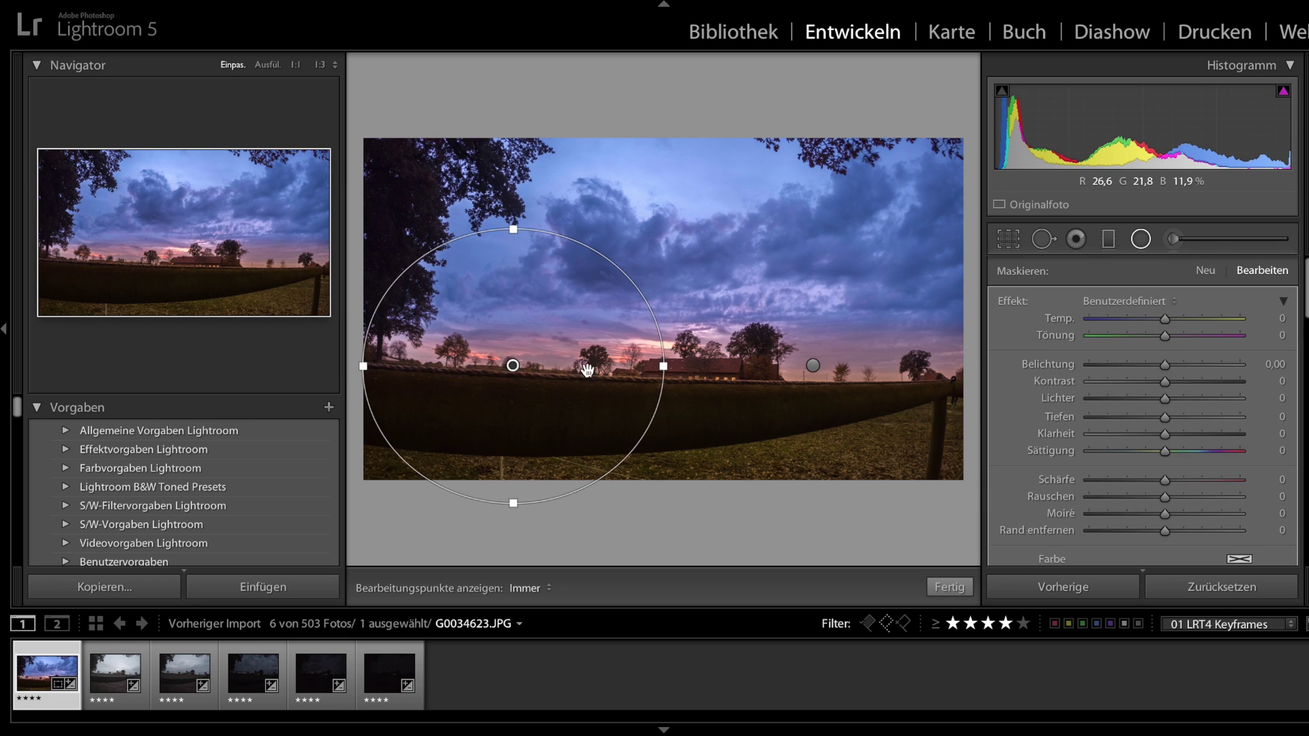
left_click_drag(509, 366, 656, 356)
left_click_drag(660, 220, 660, 282)
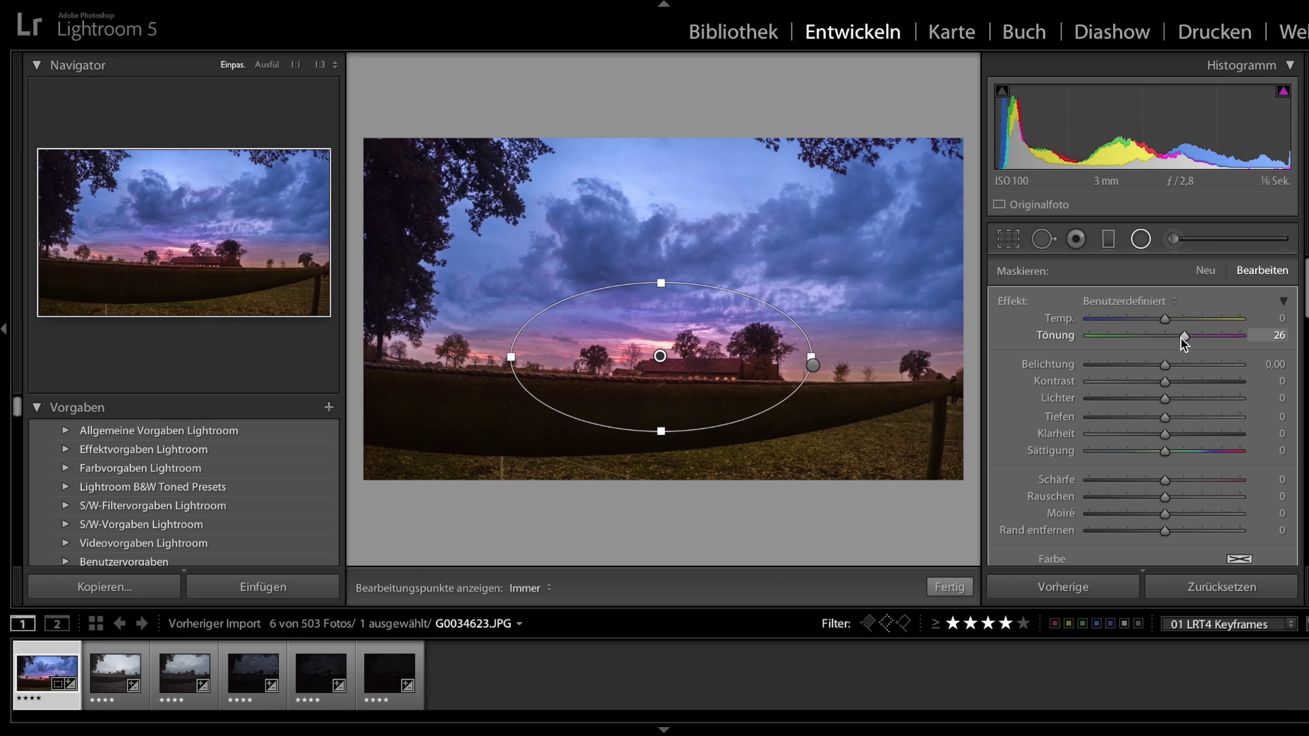
left_click_drag(1165, 318, 1194, 319)
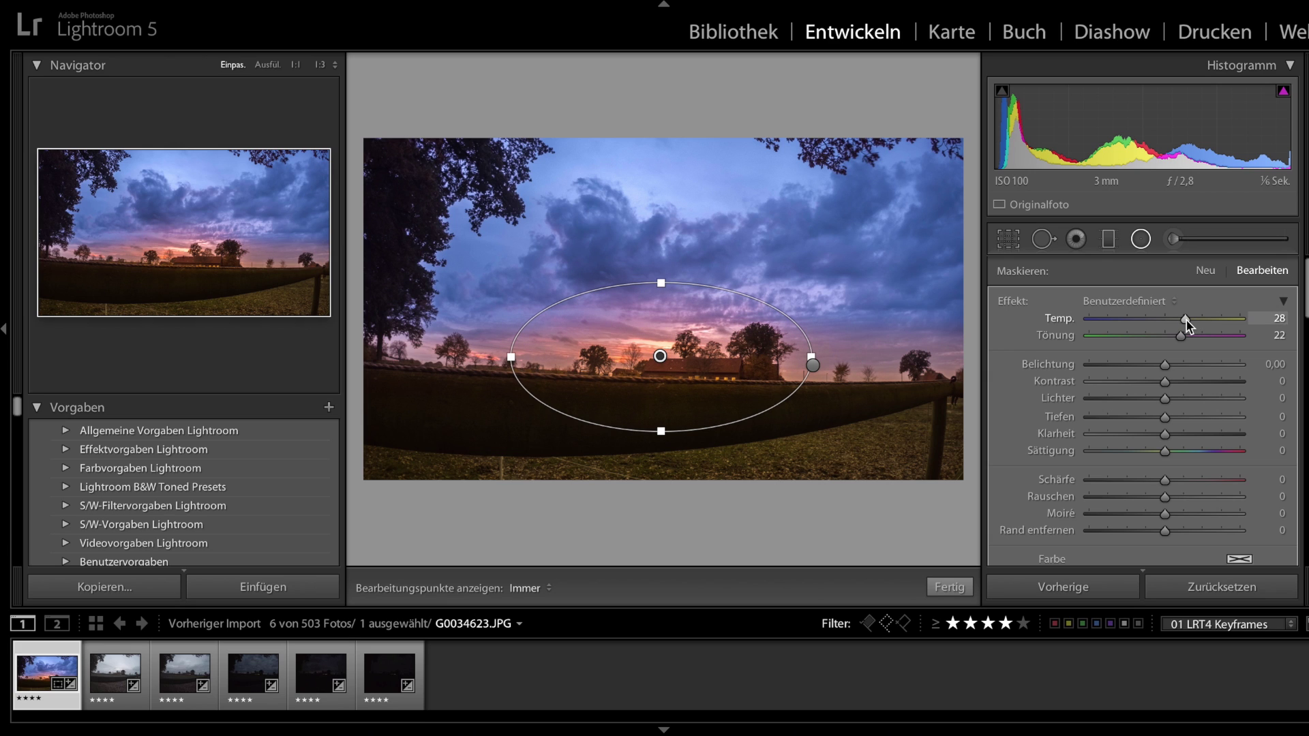
left_click_drag(694, 365, 638, 352)
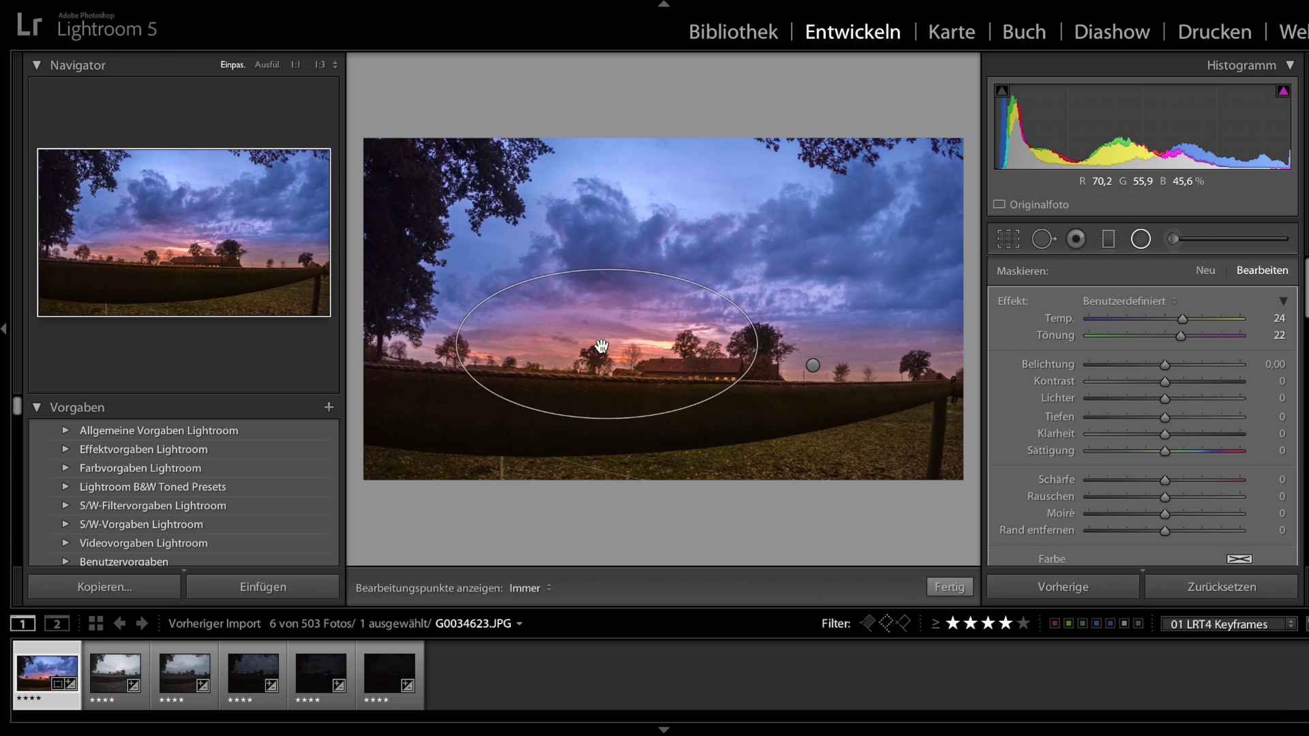
Stretch a second radial filter into a wide ellipse over the clouds with Clarity 78
left_click(813, 367)
left_click_drag(813, 366, 828, 254)
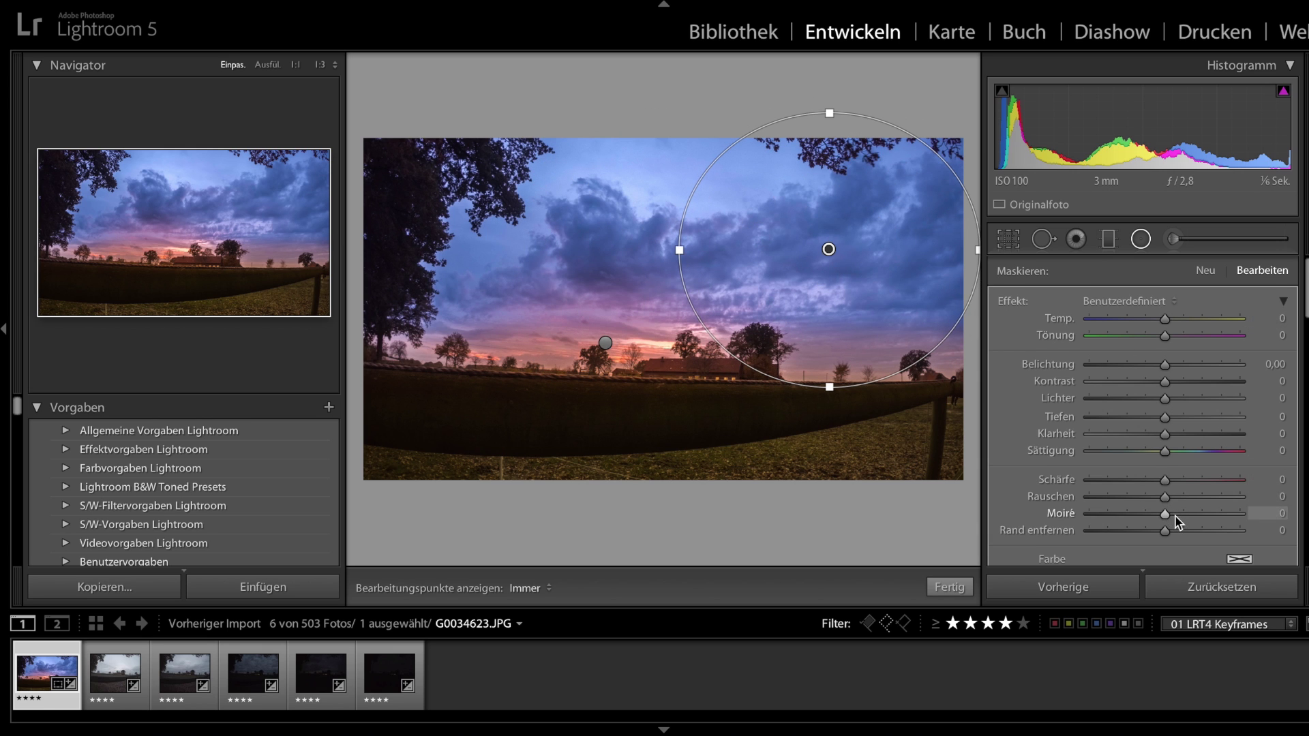
left_click_drag(1217, 415, 1225, 416)
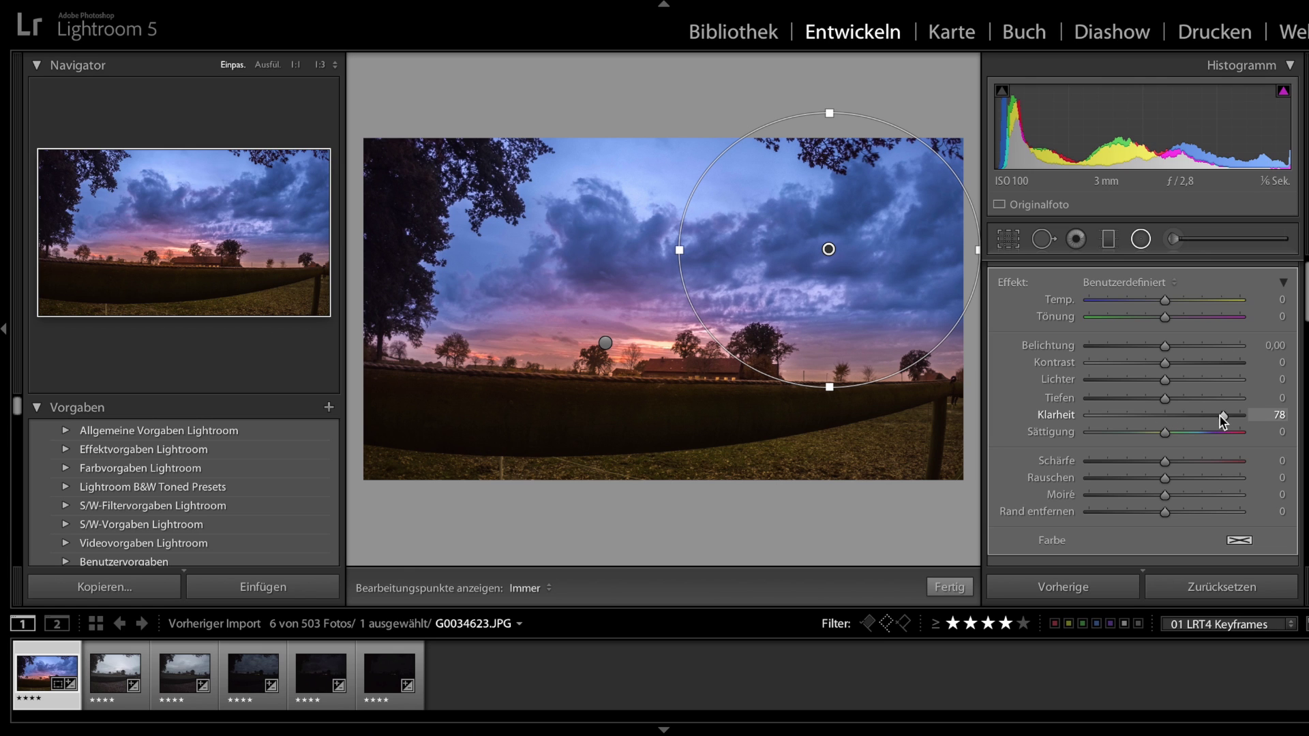
left_click_drag(687, 254, 378, 261)
left_click_drag(864, 399, 864, 332)
left_click_drag(376, 261, 435, 261)
left_click_drag(865, 189, 865, 181)
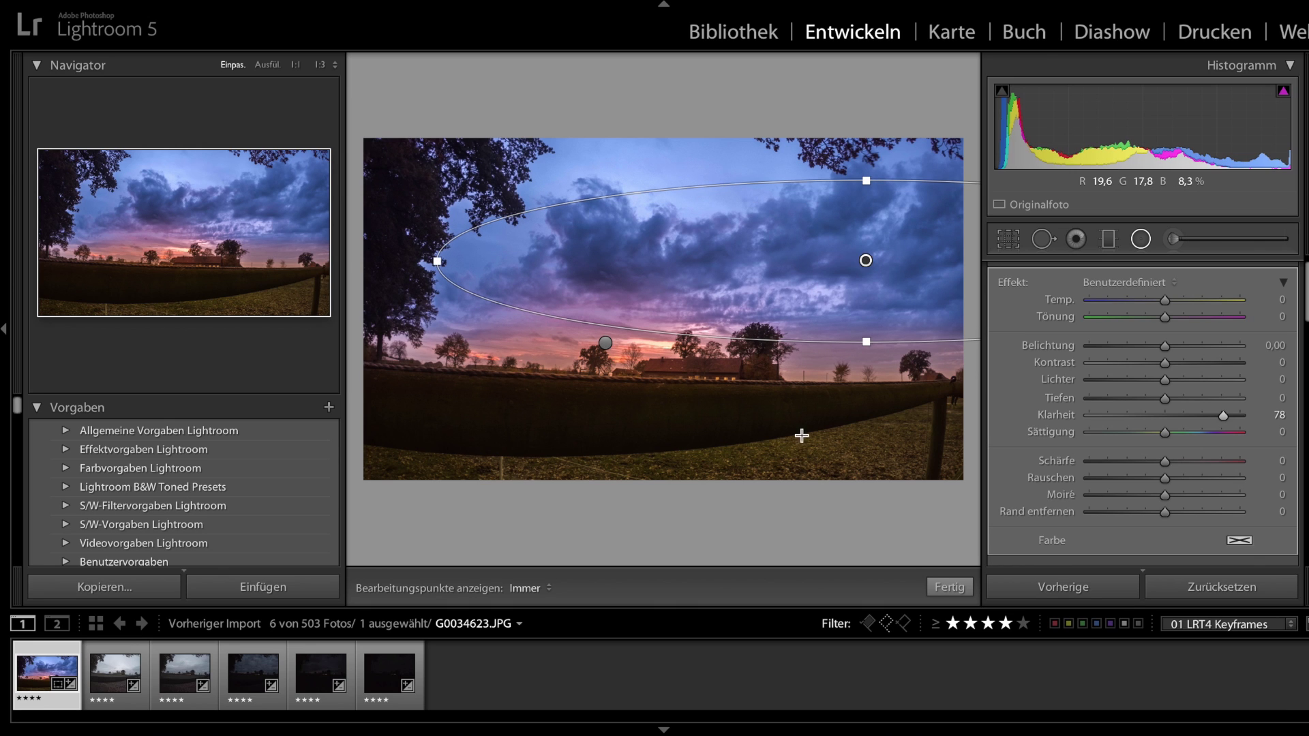
Close the radial filter and compare before/after side-by-side, split and top/bottom, then return to Loupe
key("shift+m")
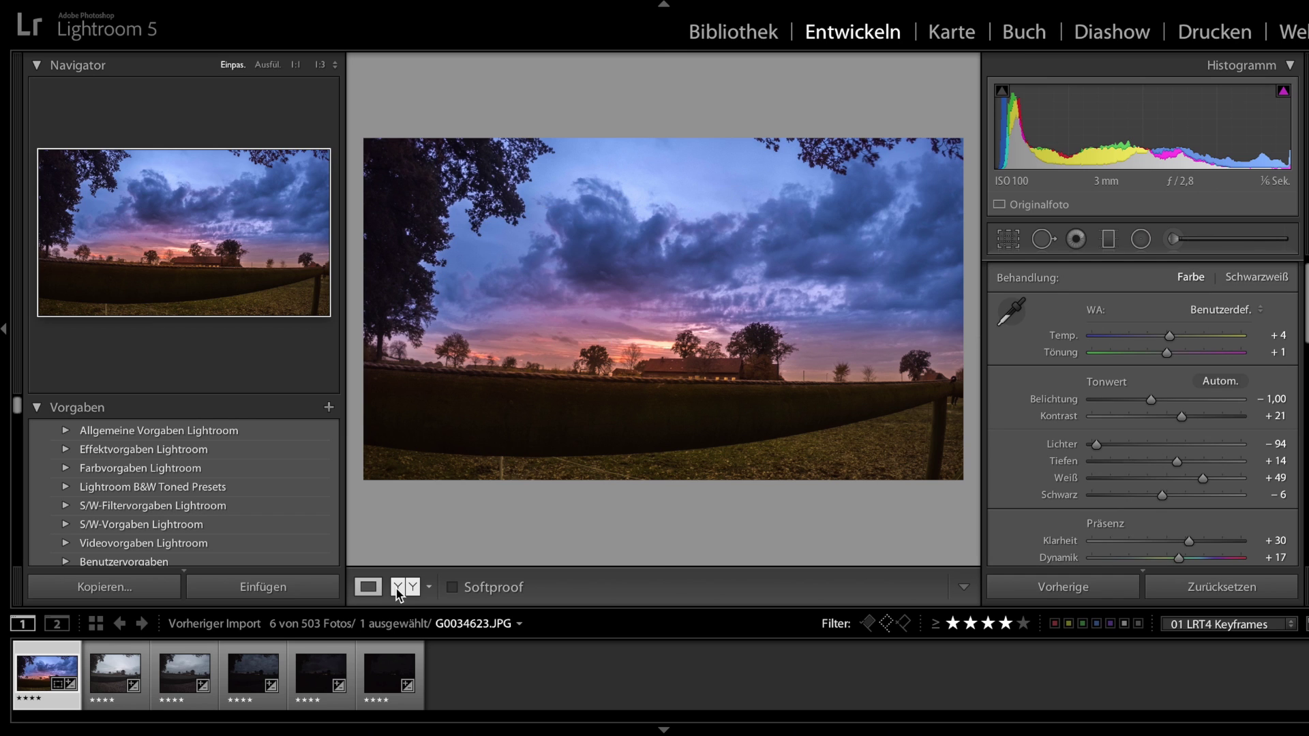
left_click(398, 588)
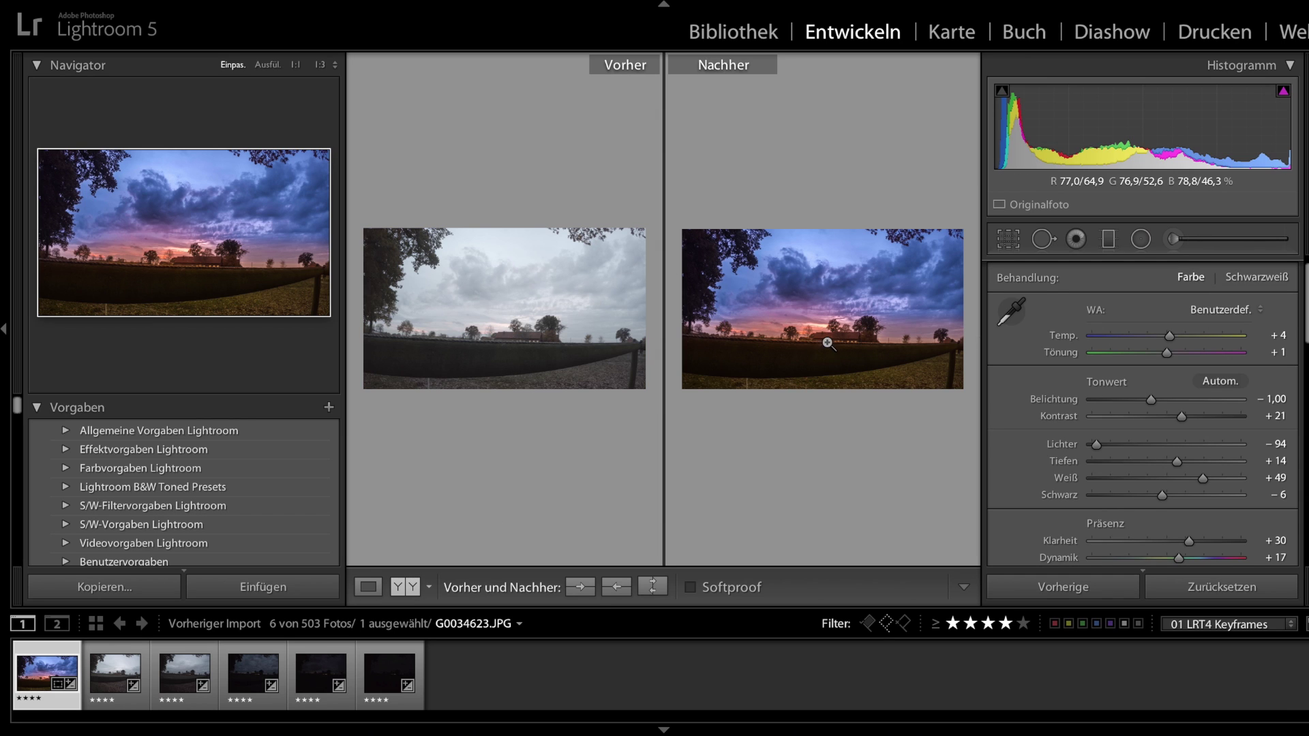
left_click(406, 589)
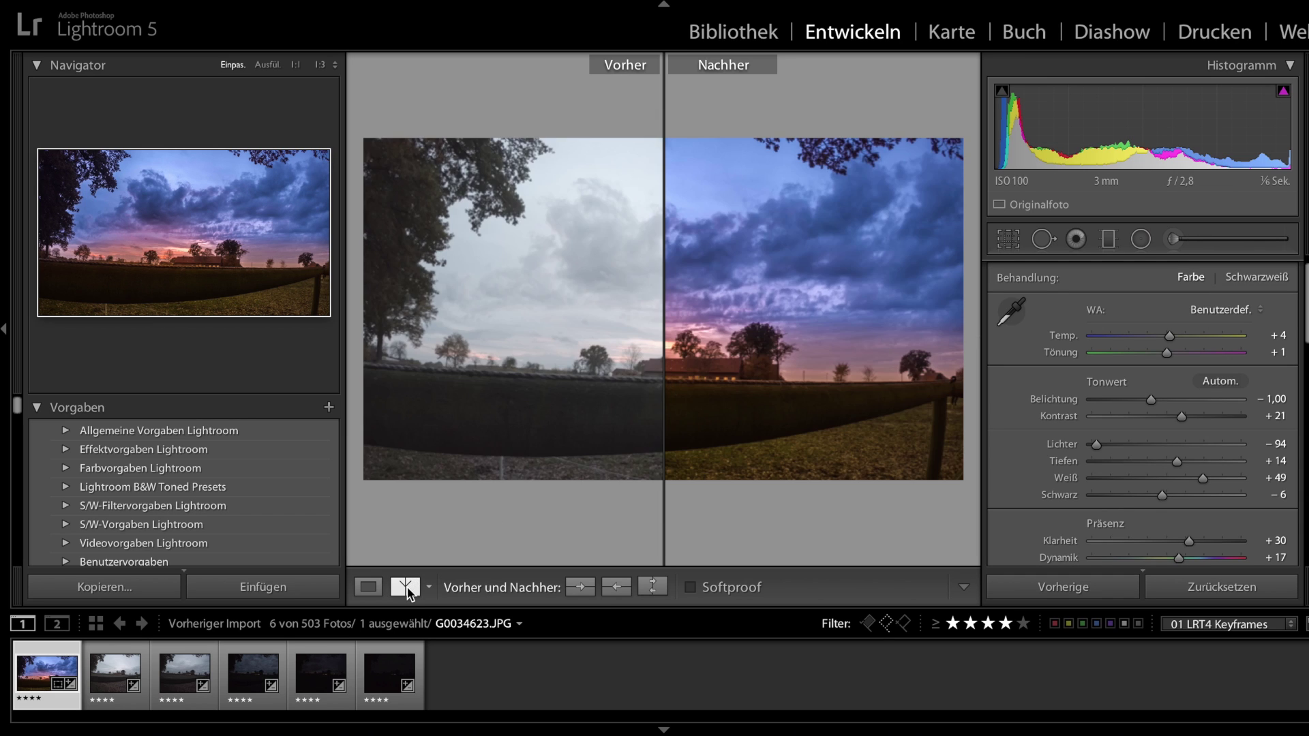
left_click(406, 589)
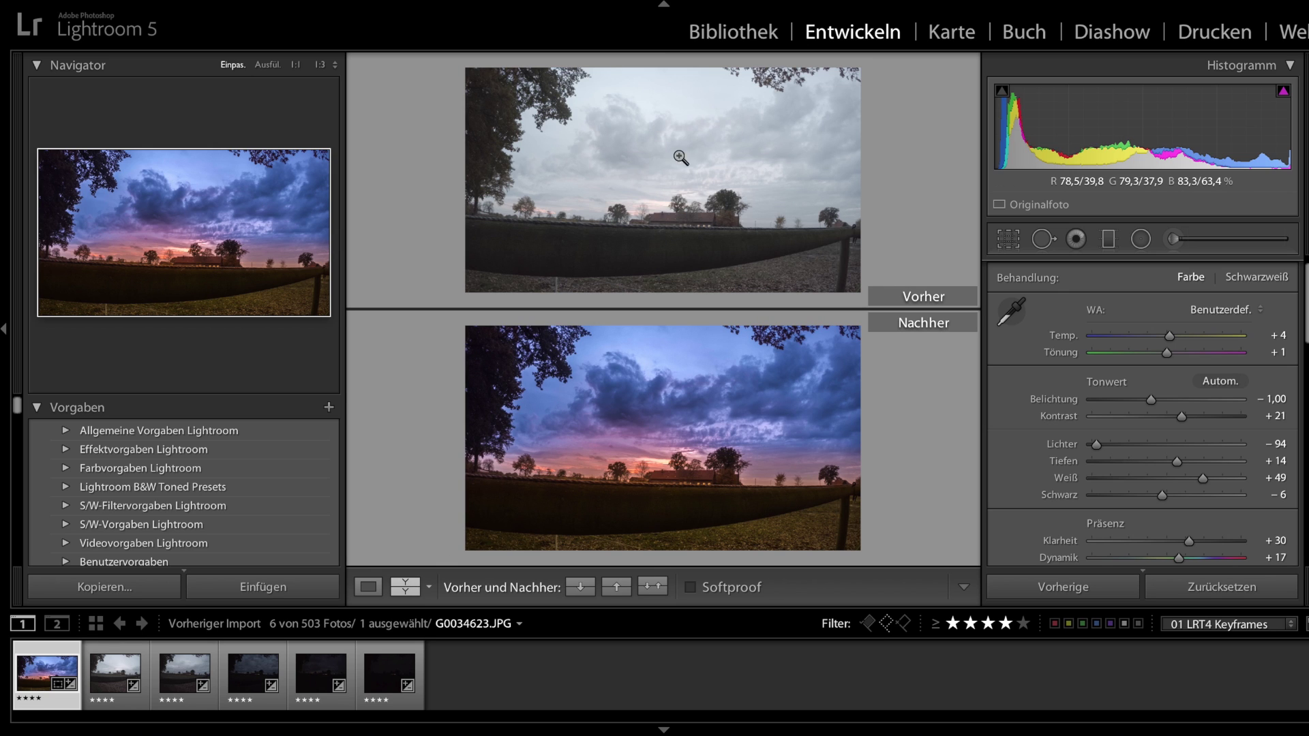
left_click(369, 590)
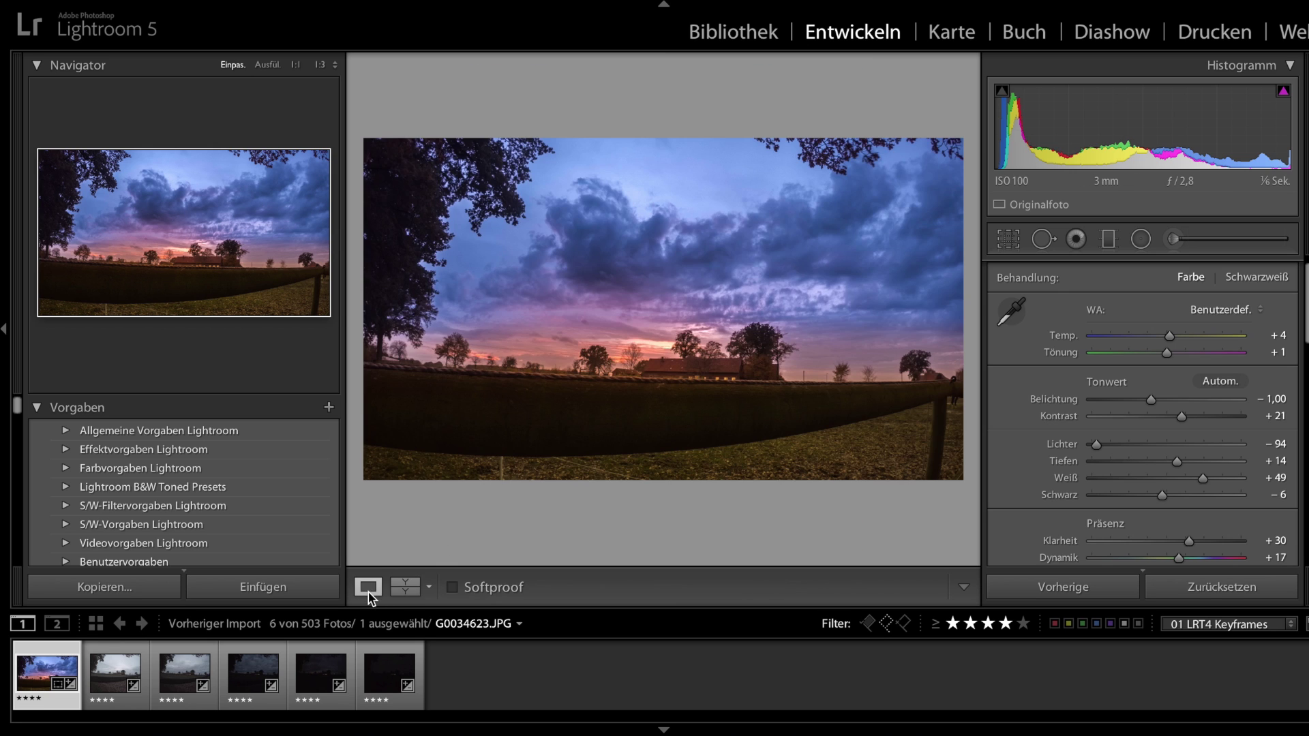
Copy the first keyframe's develop settings and paste them onto the second and third keyframes
left_click(150, 599)
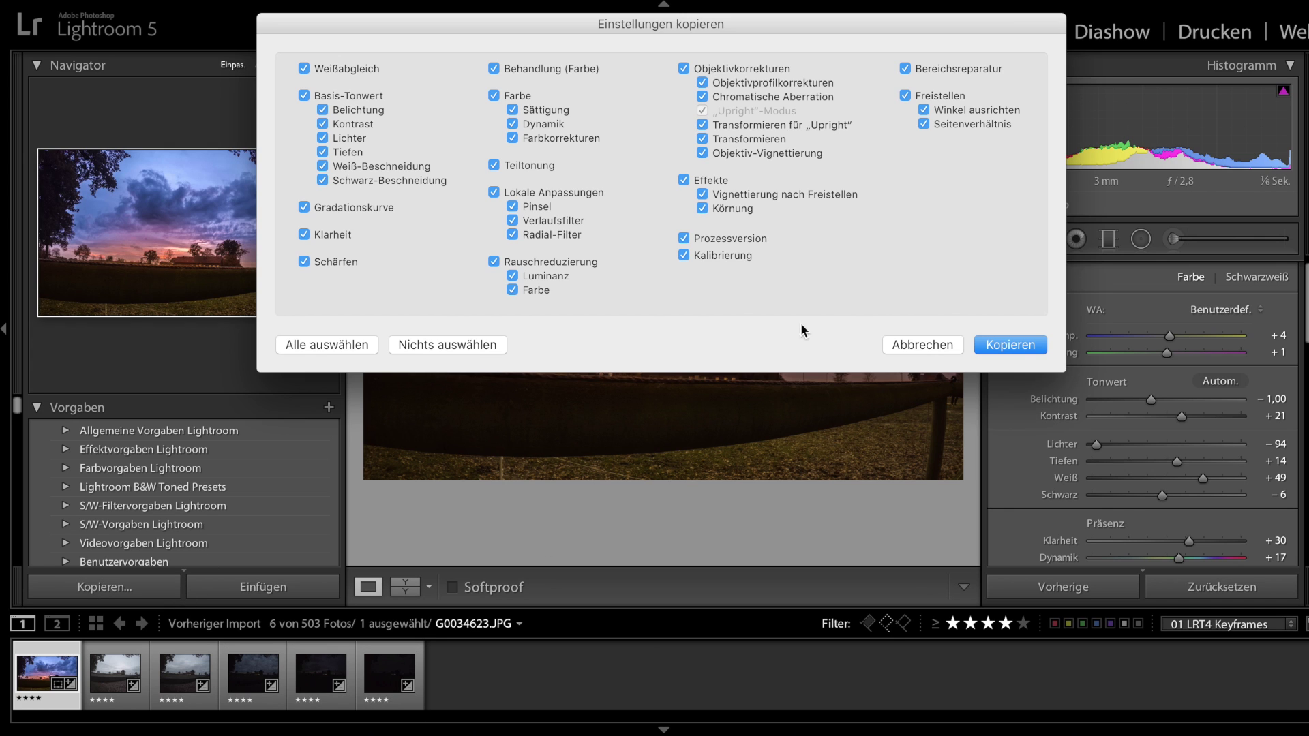
left_click(1009, 345)
left_click(110, 686)
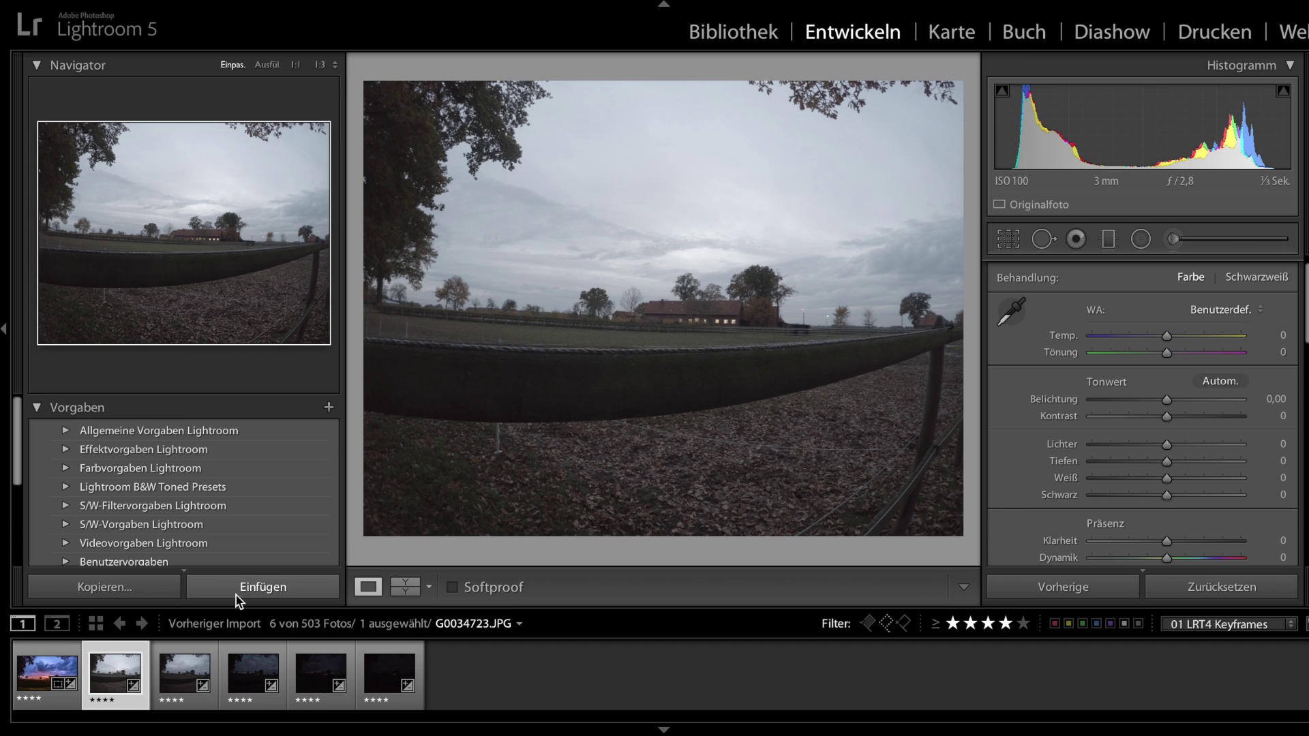
left_click(237, 595)
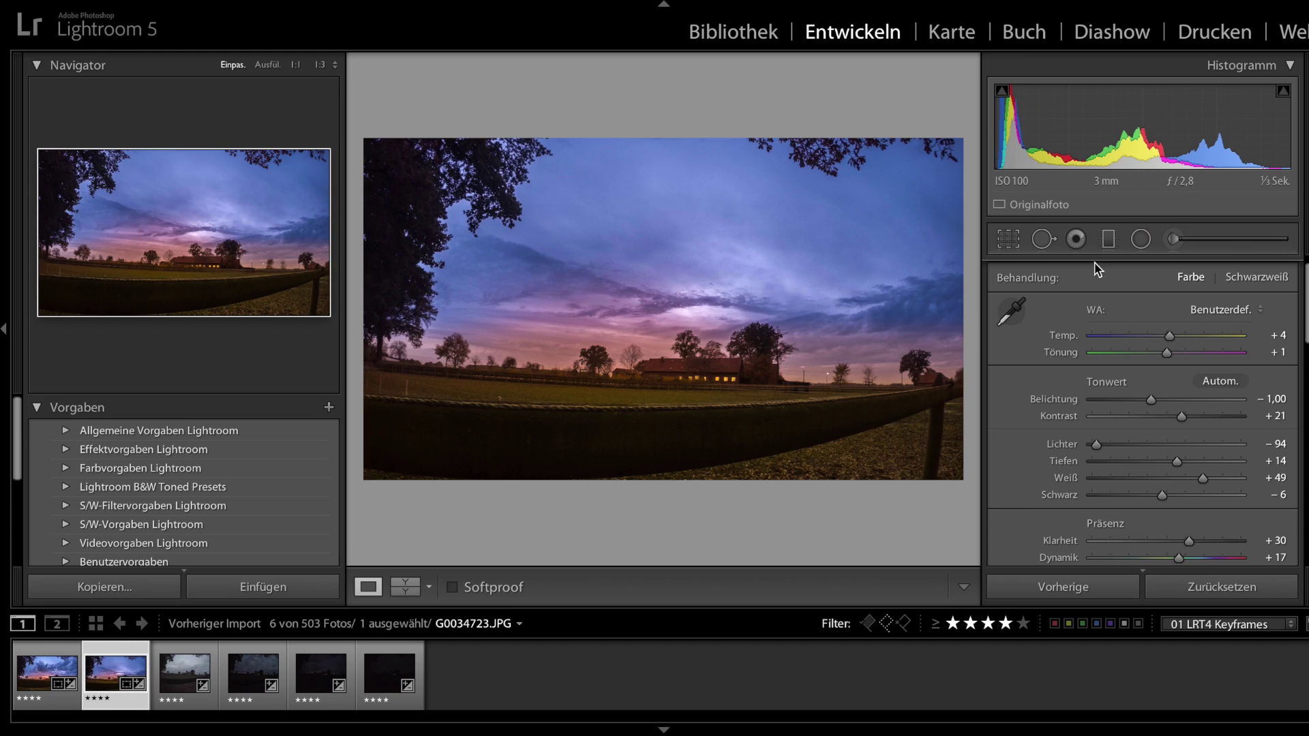
left_click(1140, 239)
left_click(122, 590)
left_click(1005, 344)
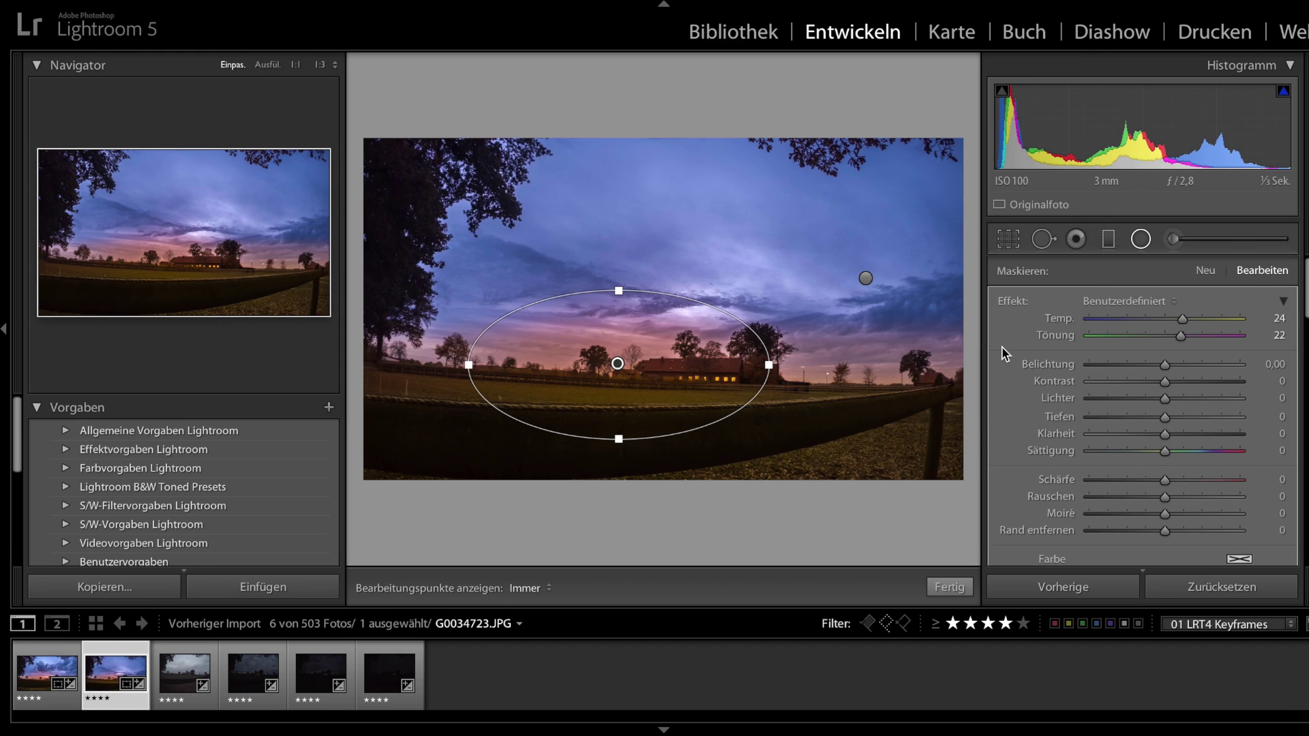
left_click(184, 677)
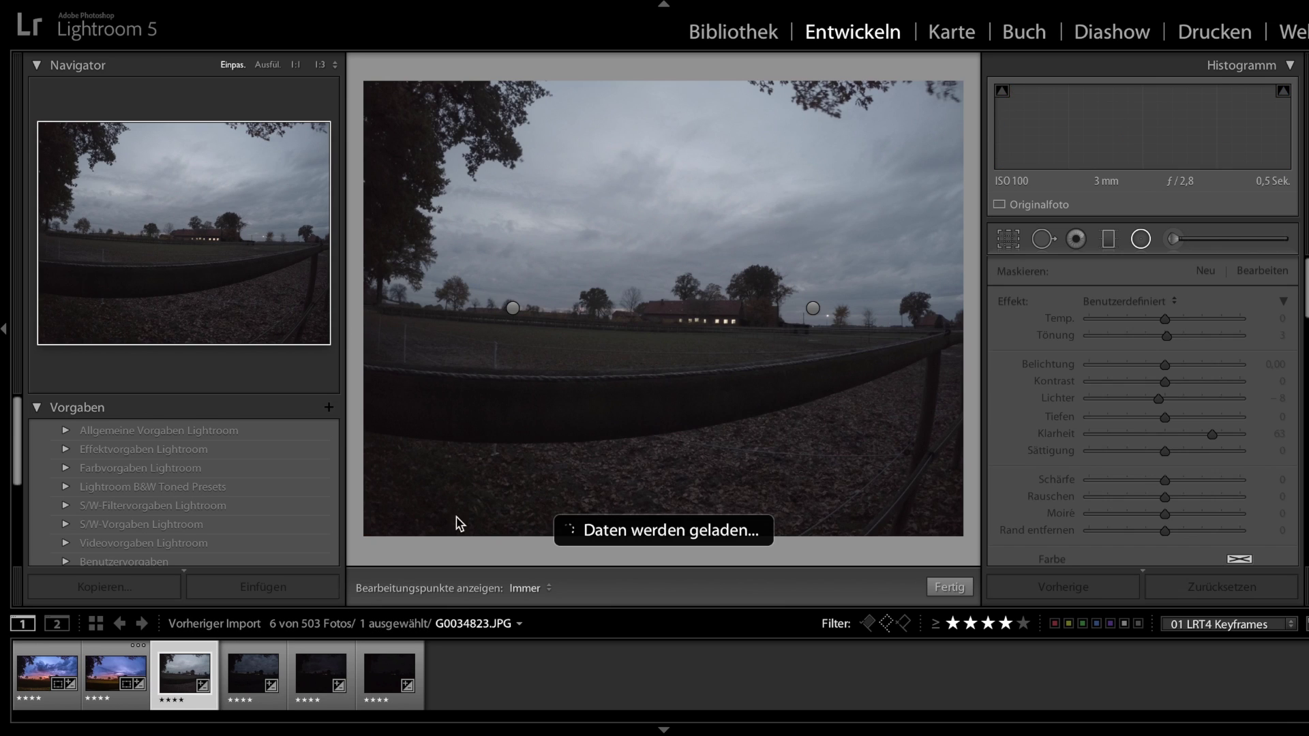
left_click(240, 592)
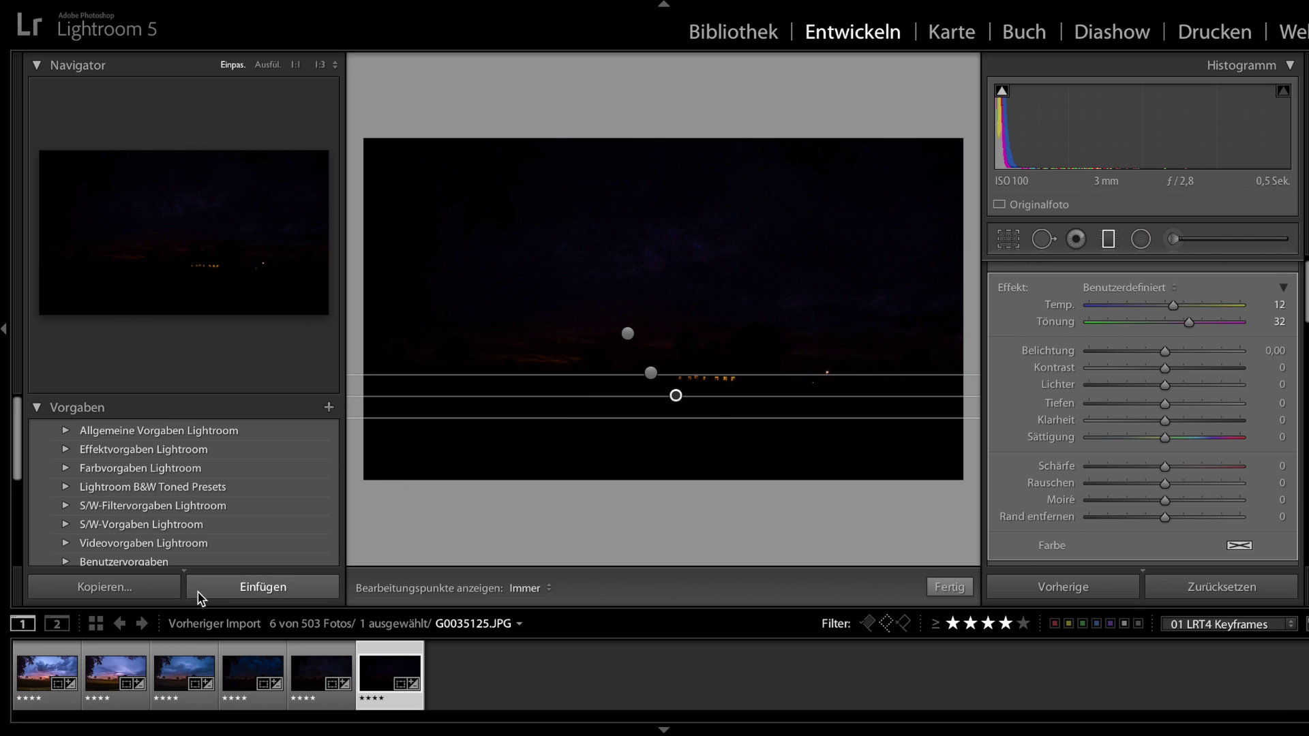
Brighten a later keyframe's exposure slightly and set the last keyframe's Belichtung to −0,55
left_click(176, 672)
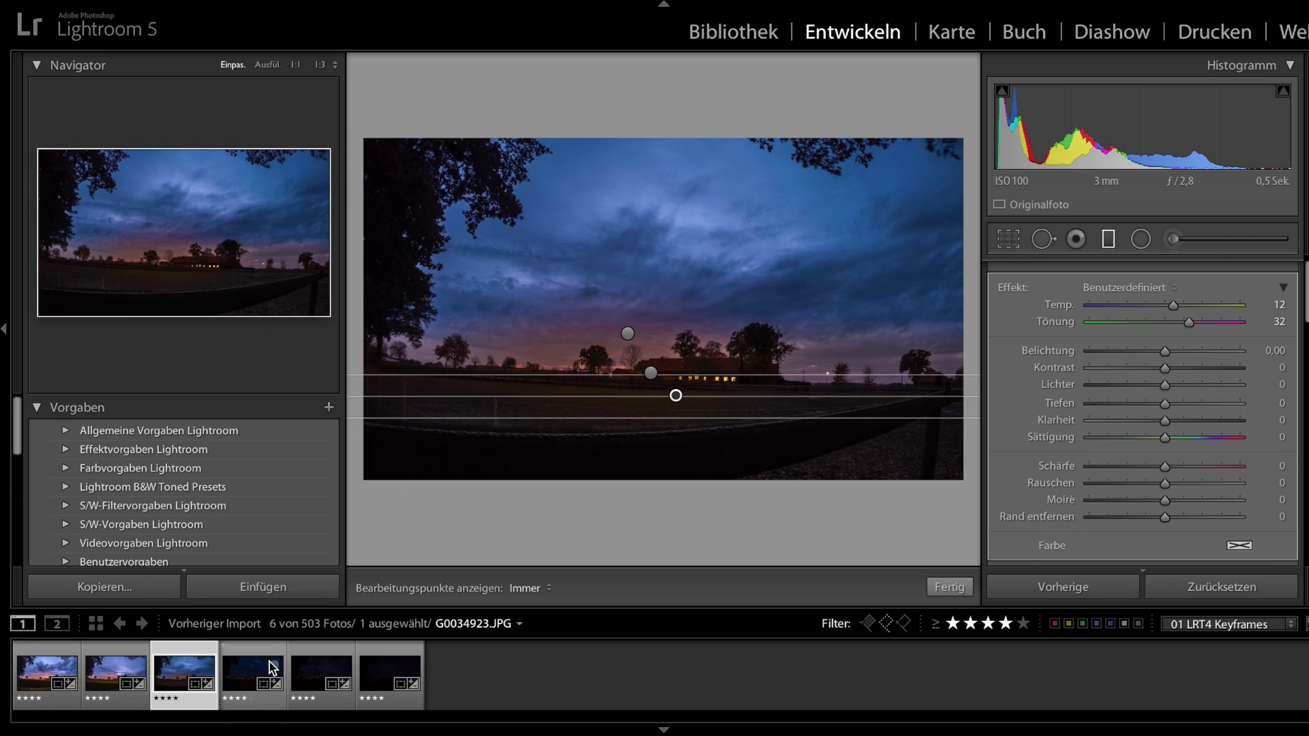
key("Right")
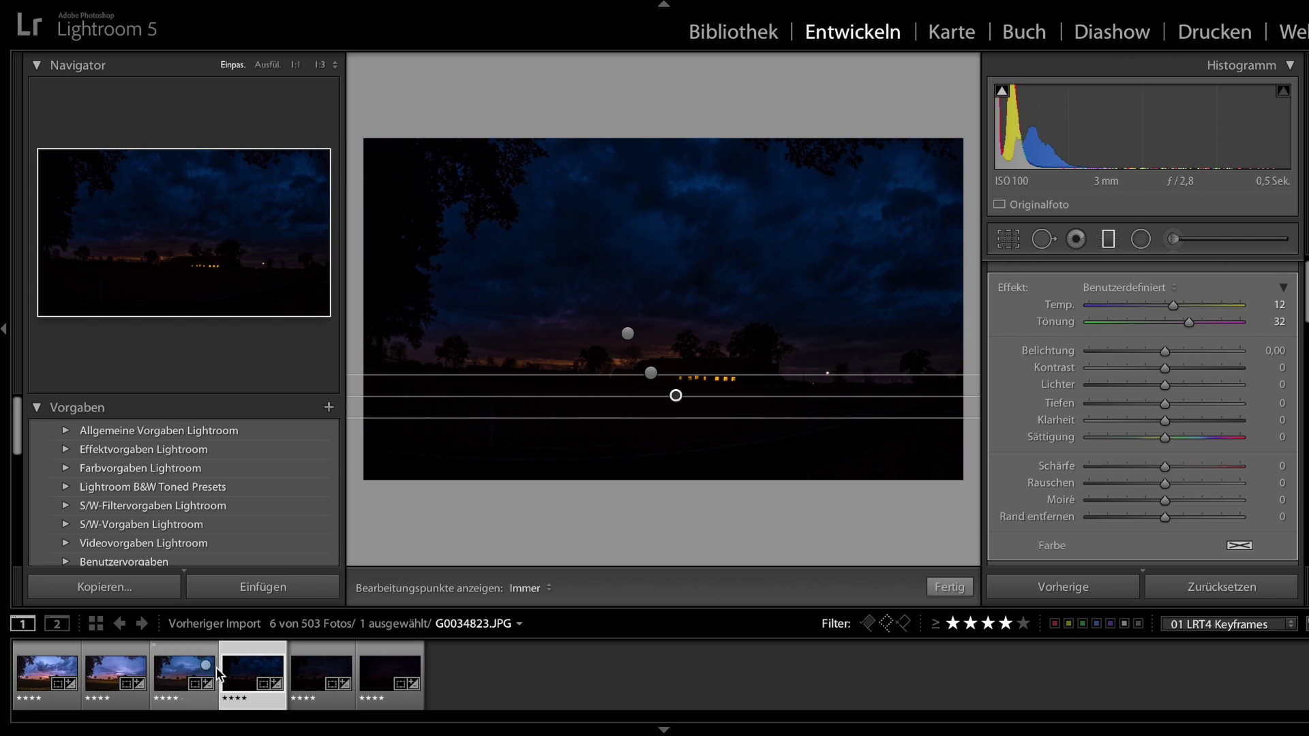
key("m")
scroll(1145, 416, "down", 3)
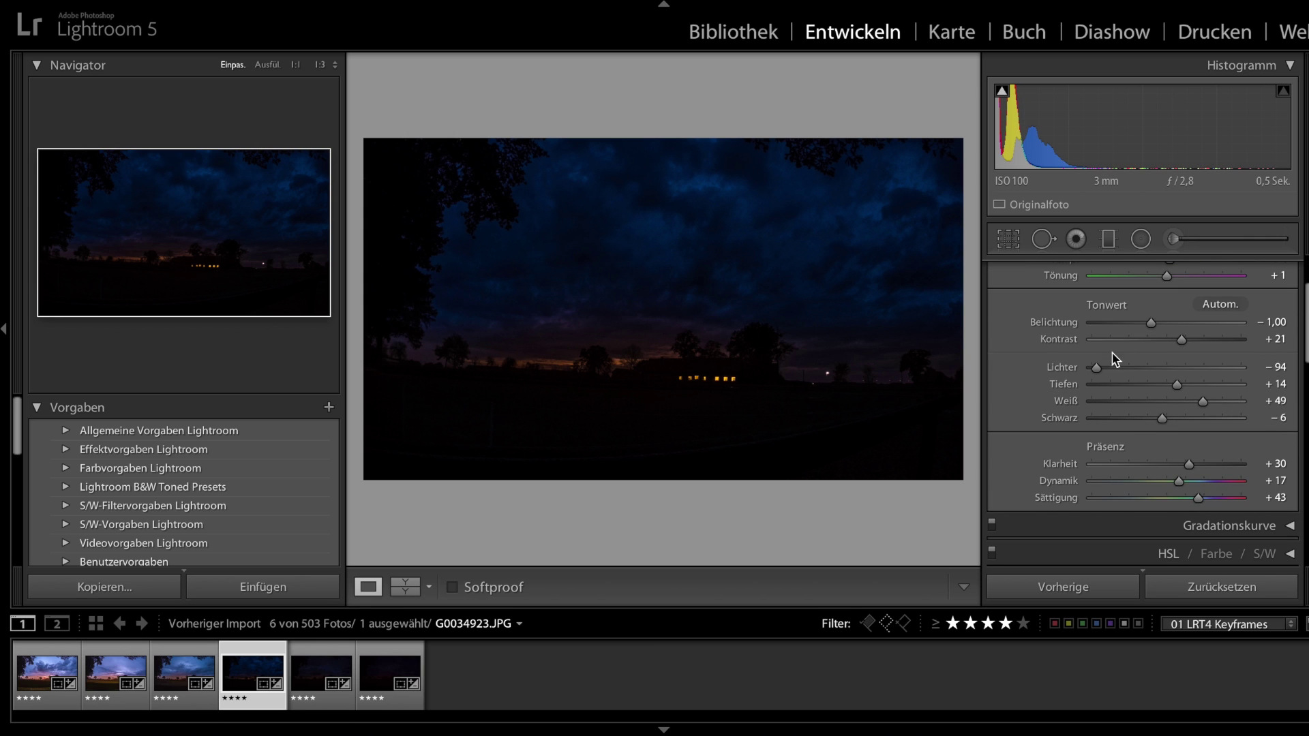
left_click_drag(1158, 323, 1159, 324)
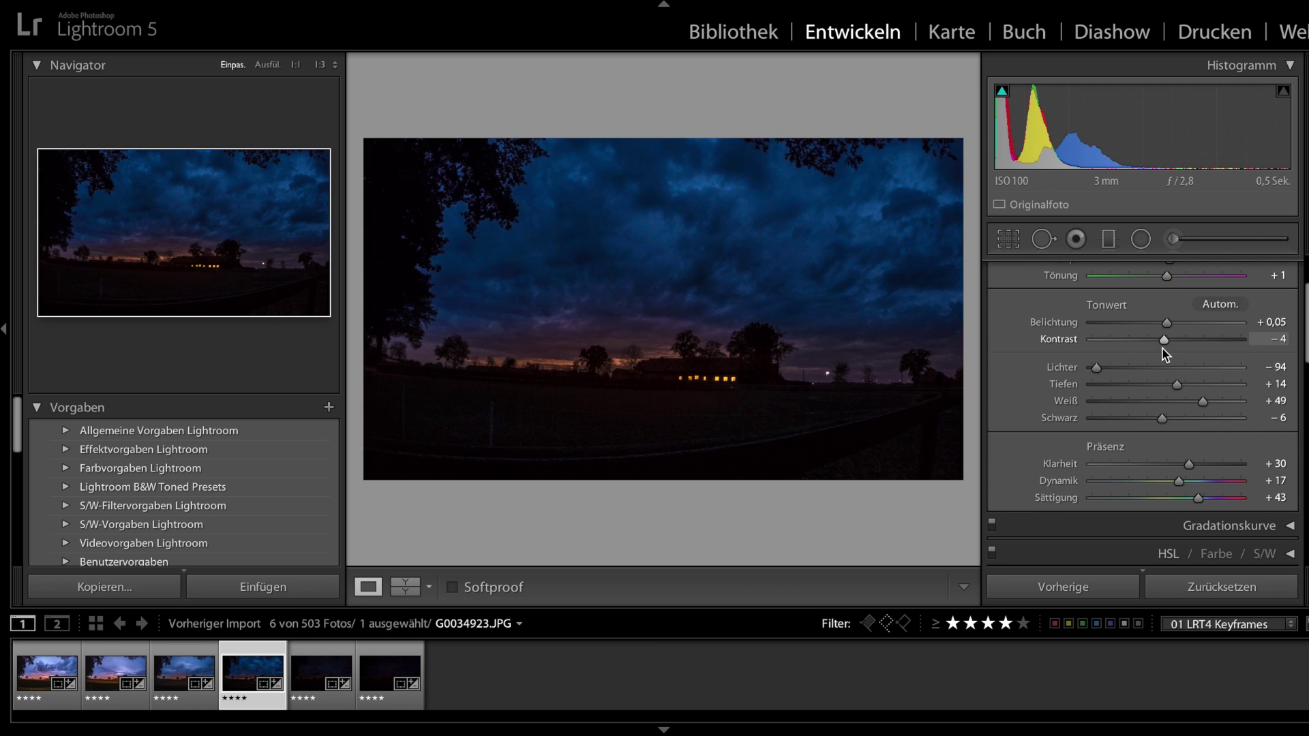
key("Right")
key("Right")
left_click_drag(1160, 332, 1158, 332)
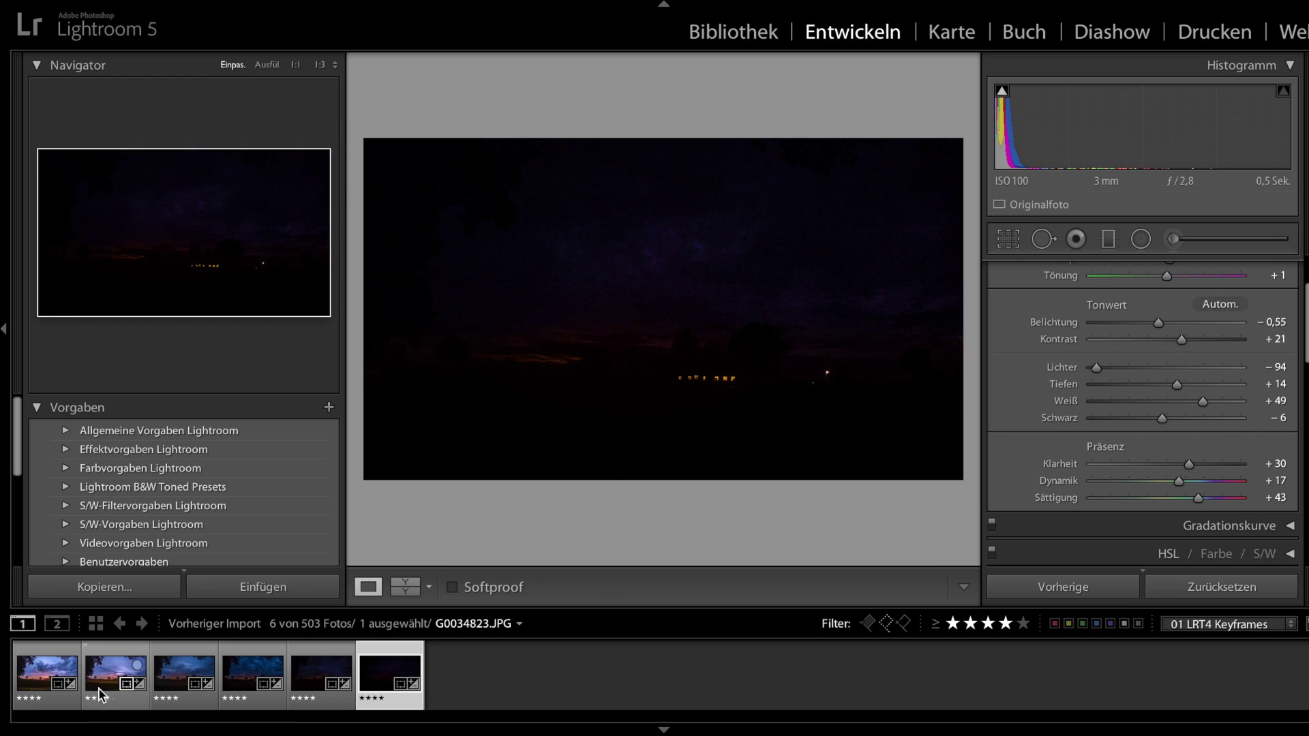
Select all six keyframes in the Library grid and save their metadata to the files
left_click(32, 694)
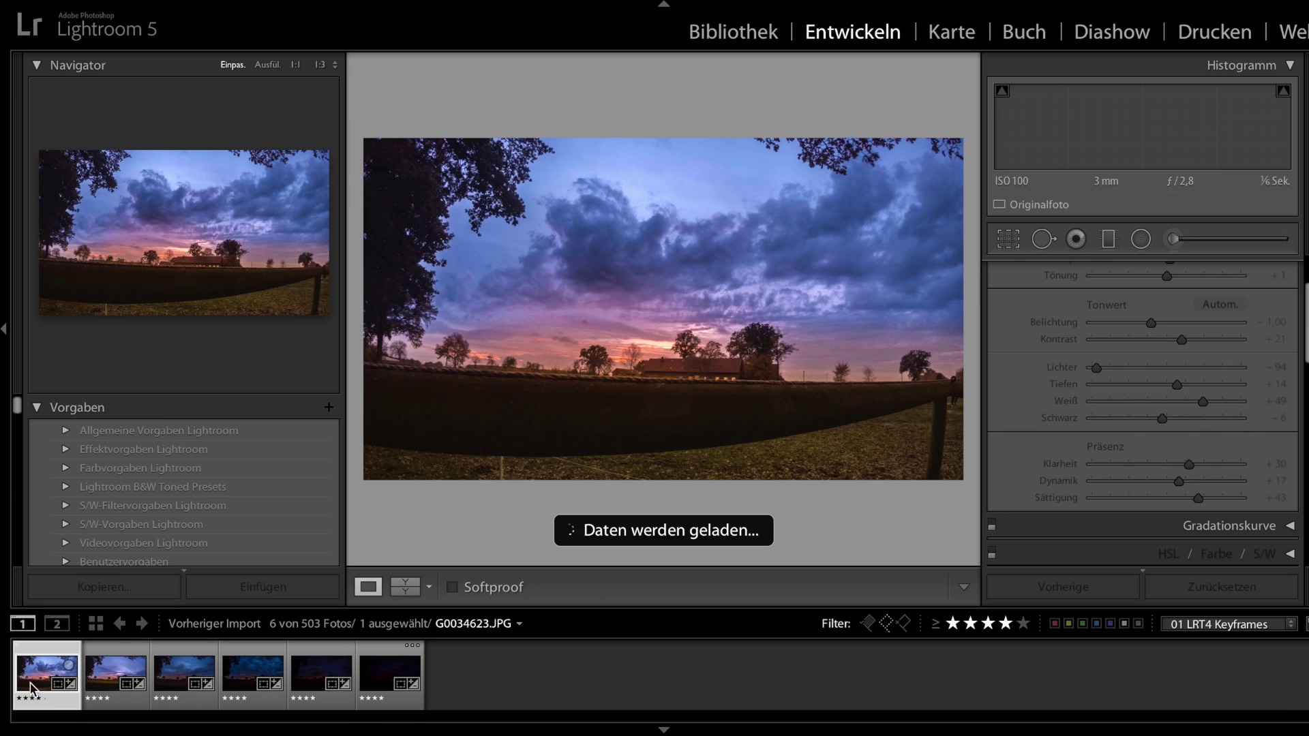
left_click(112, 679)
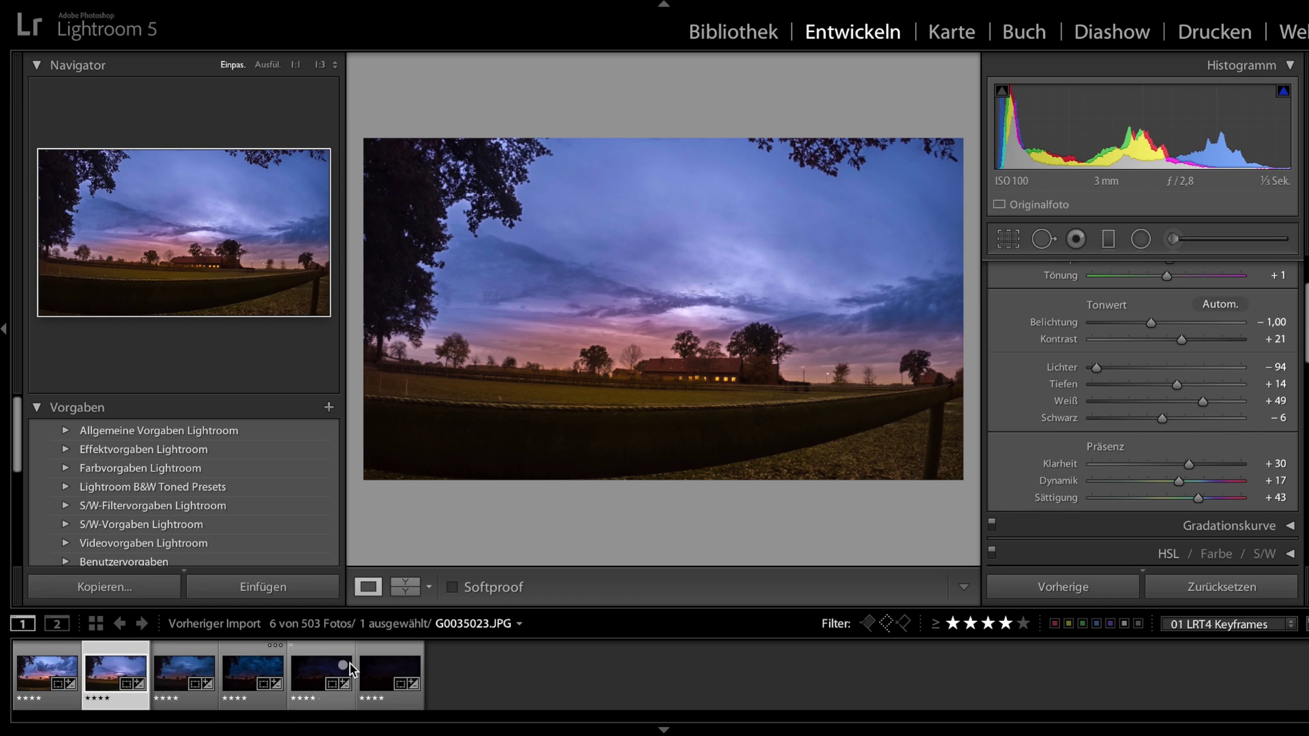
key("g")
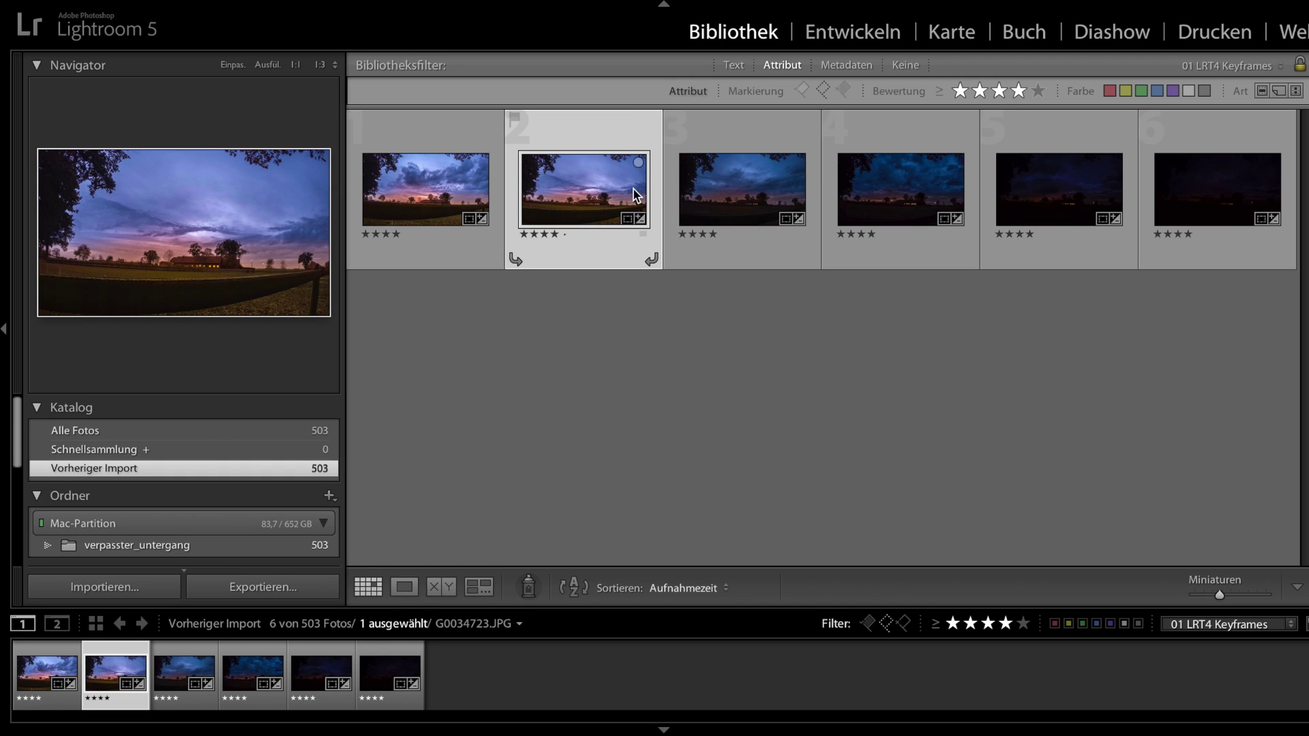
key("super+a")
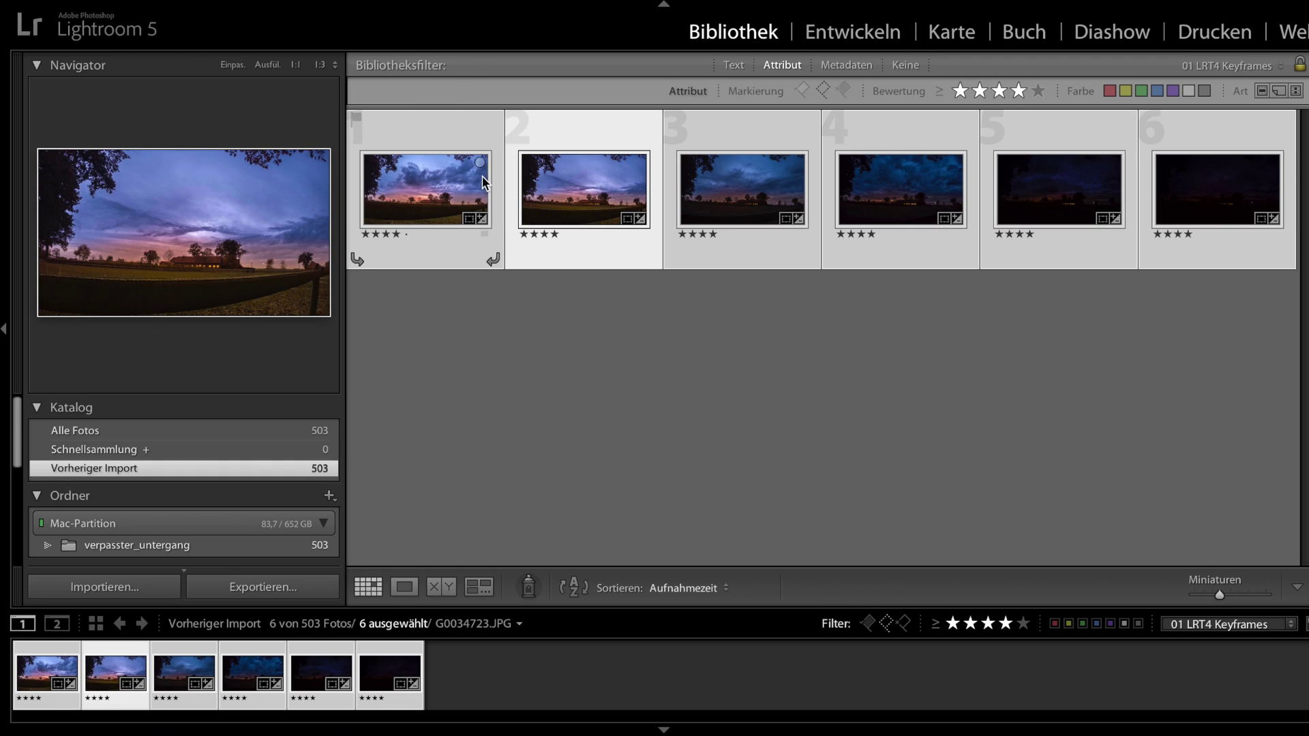
left_click(402, 0)
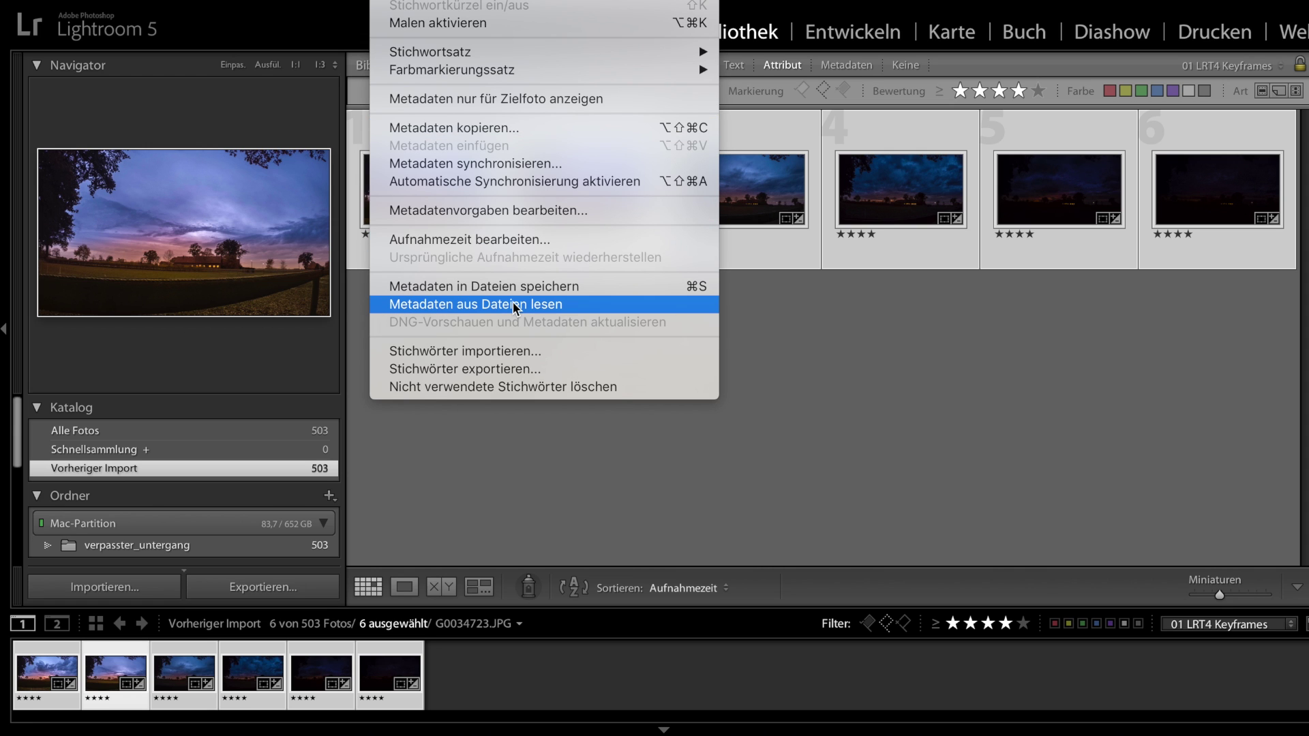
left_click(513, 284)
In LRTimelapse, reload the graded keyframes and calculate auto transitions between them
key("super+Tab")
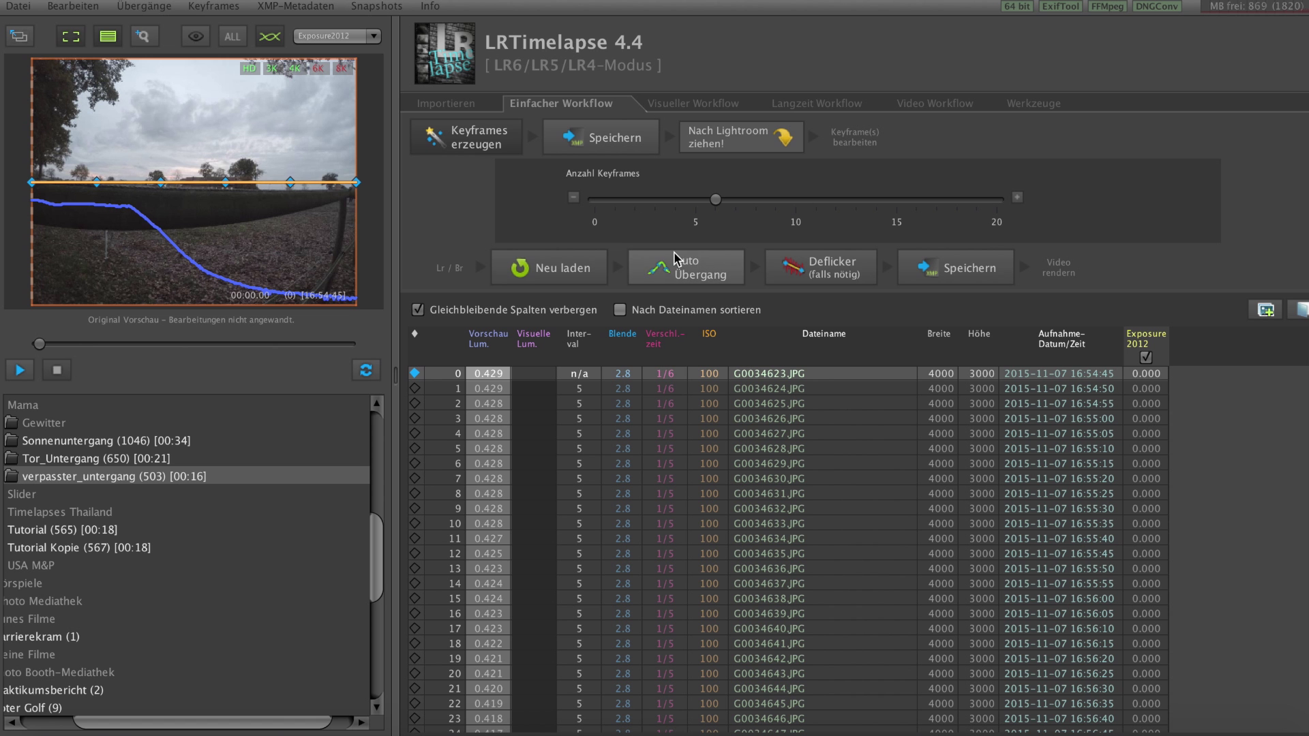
left_click(524, 269)
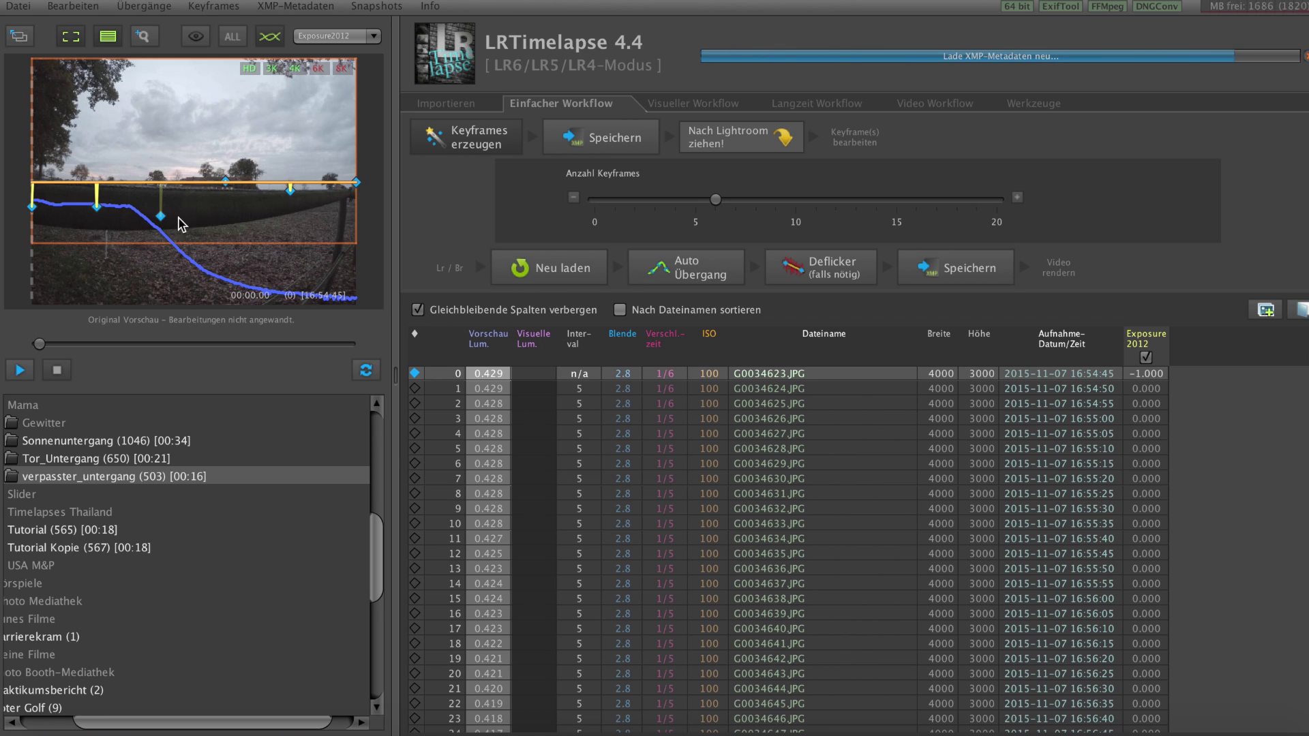
left_click(680, 271)
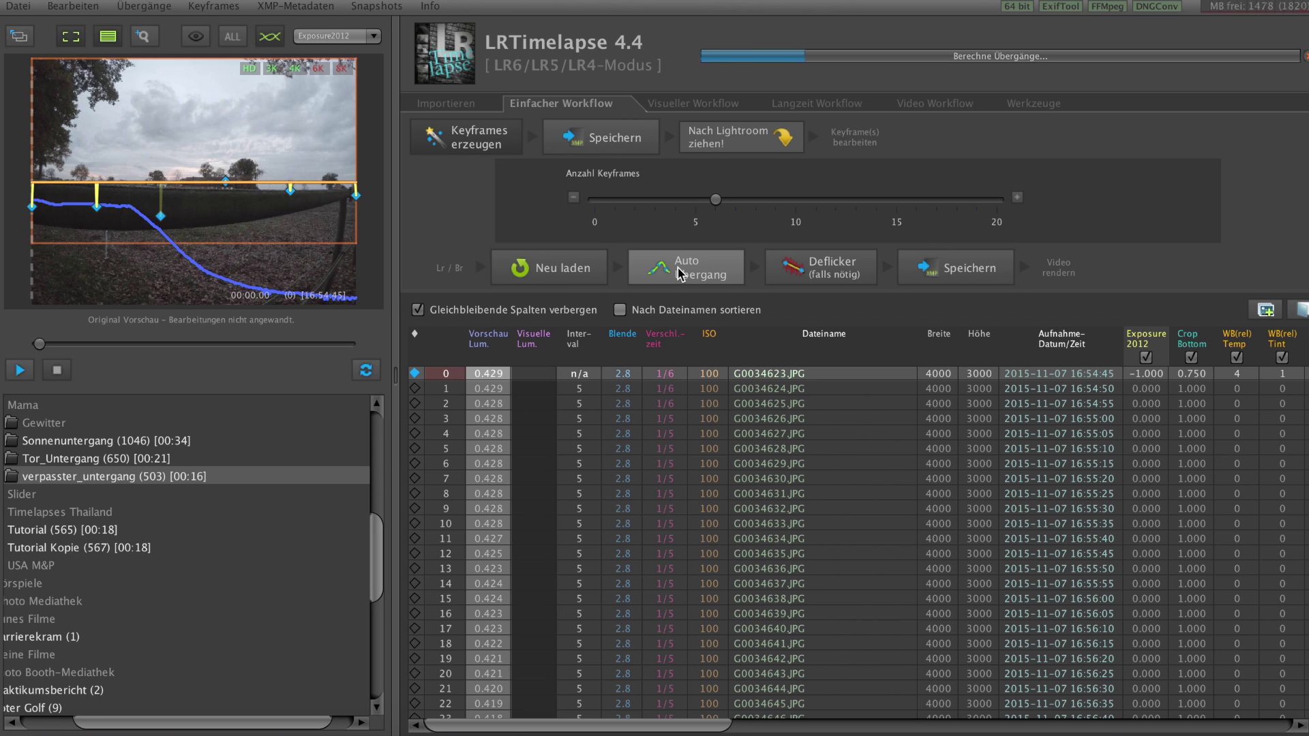
Apply deflicker across the whole sequence and save the transitions and deflicker to the files
left_click(815, 272)
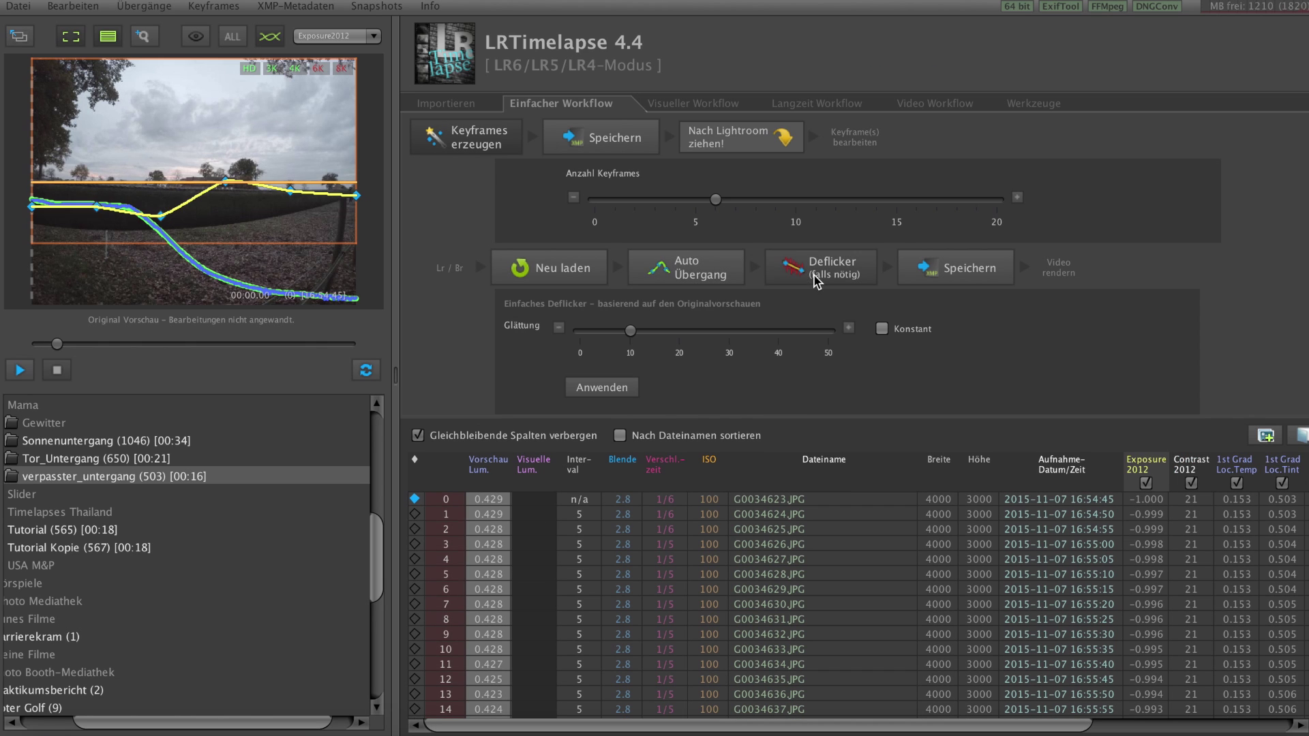
left_click(608, 394)
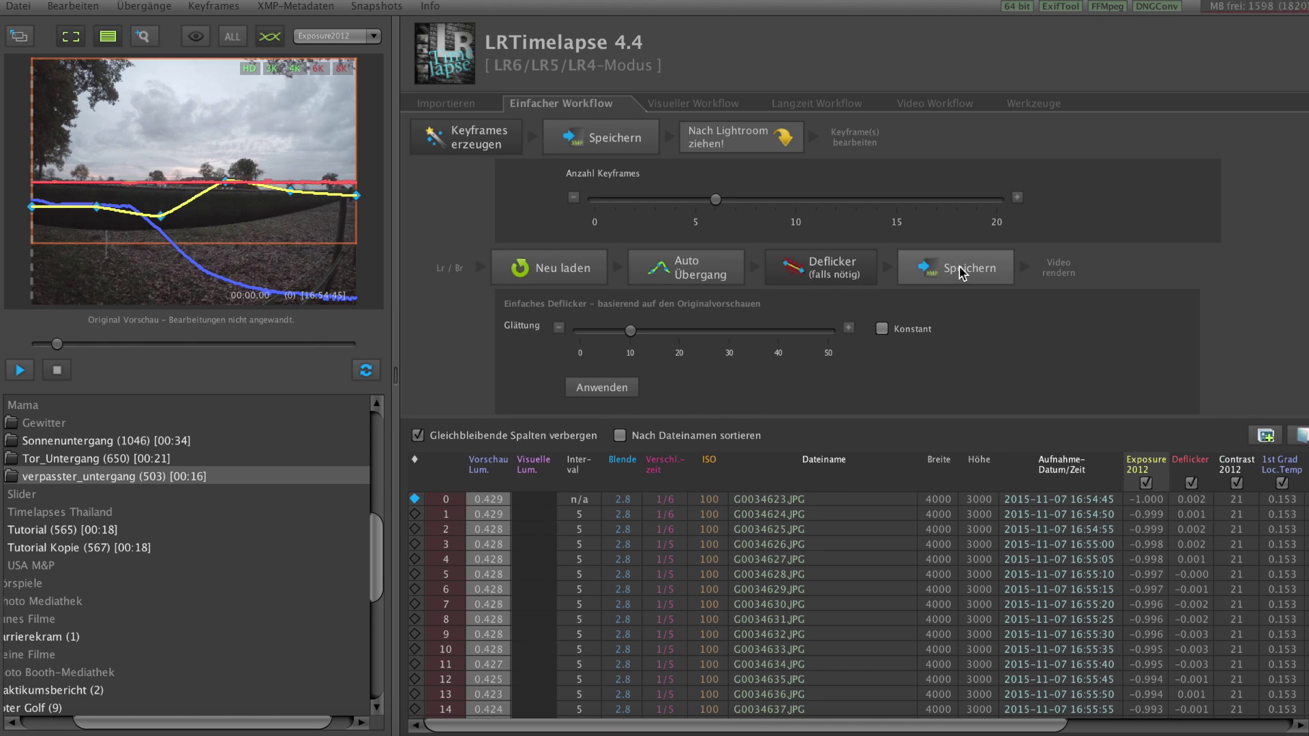
left_click(963, 272)
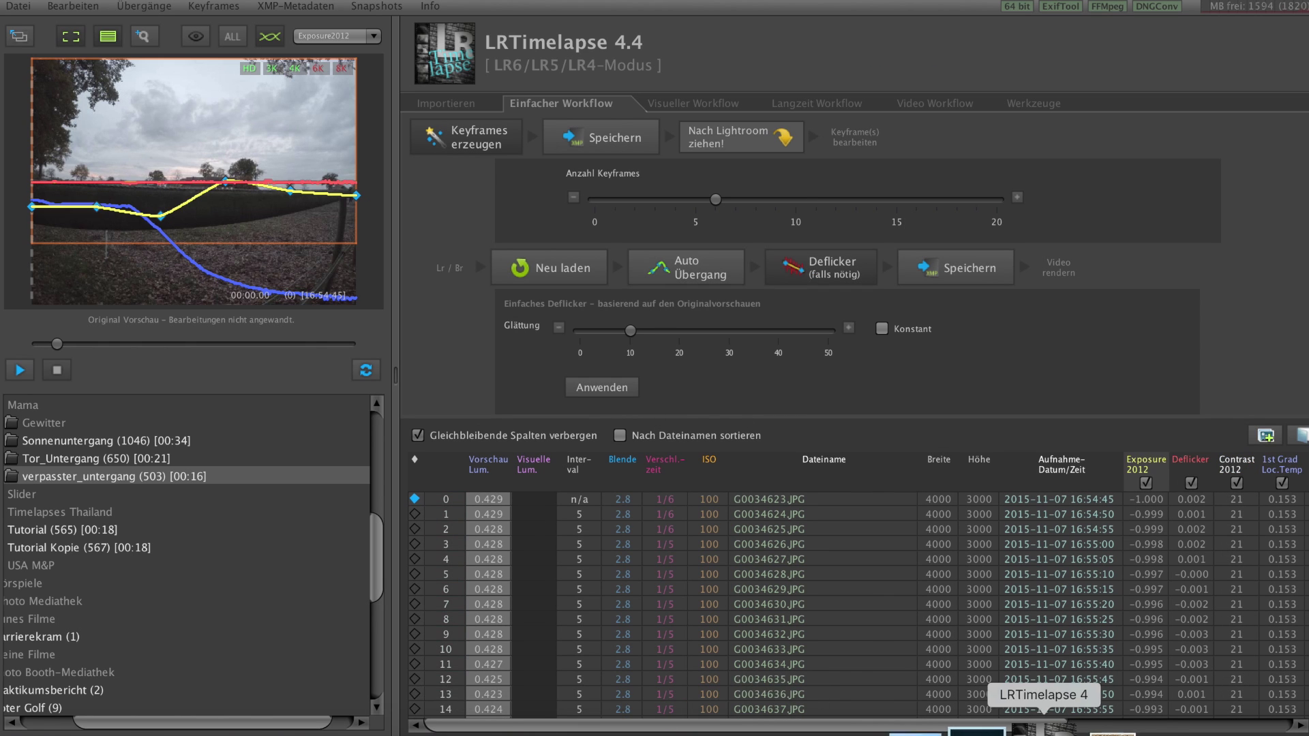
left_click(985, 728)
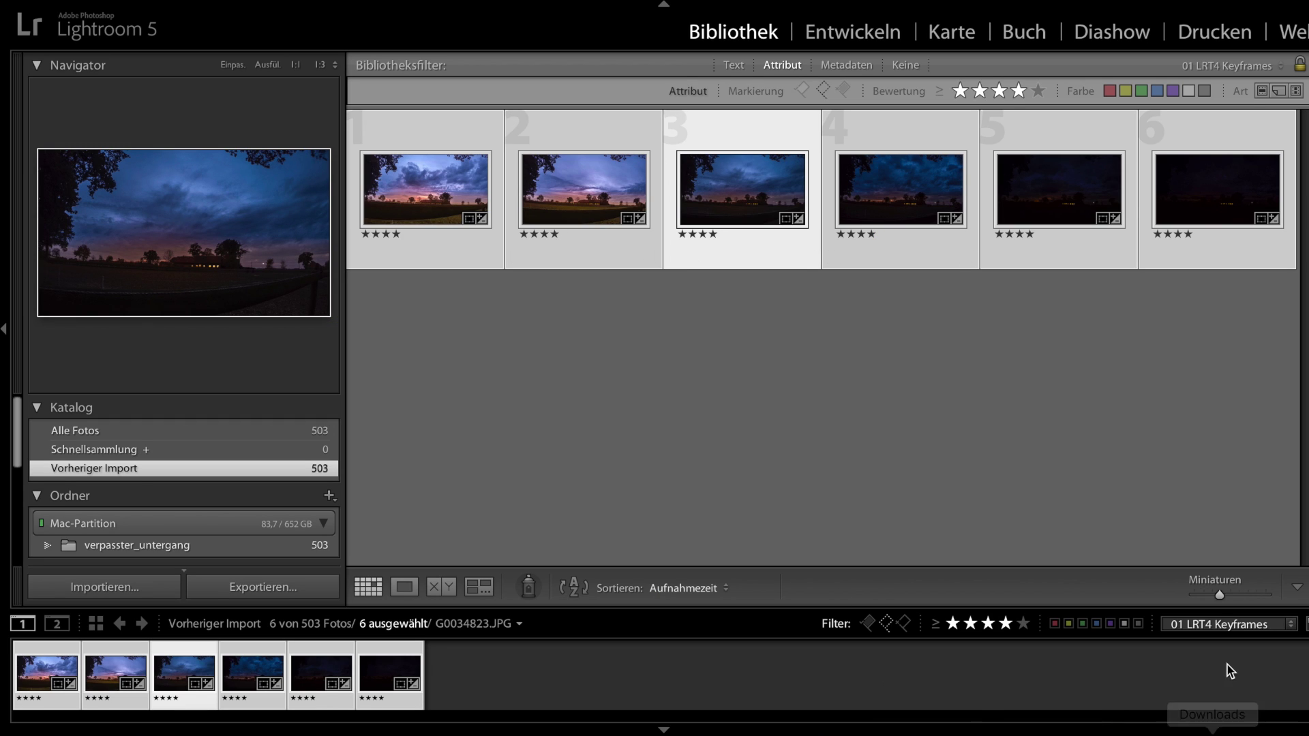
Show all 503 photos with the 00 LRT4 Full Sequence filter and reread their metadata from files
left_click(1210, 622)
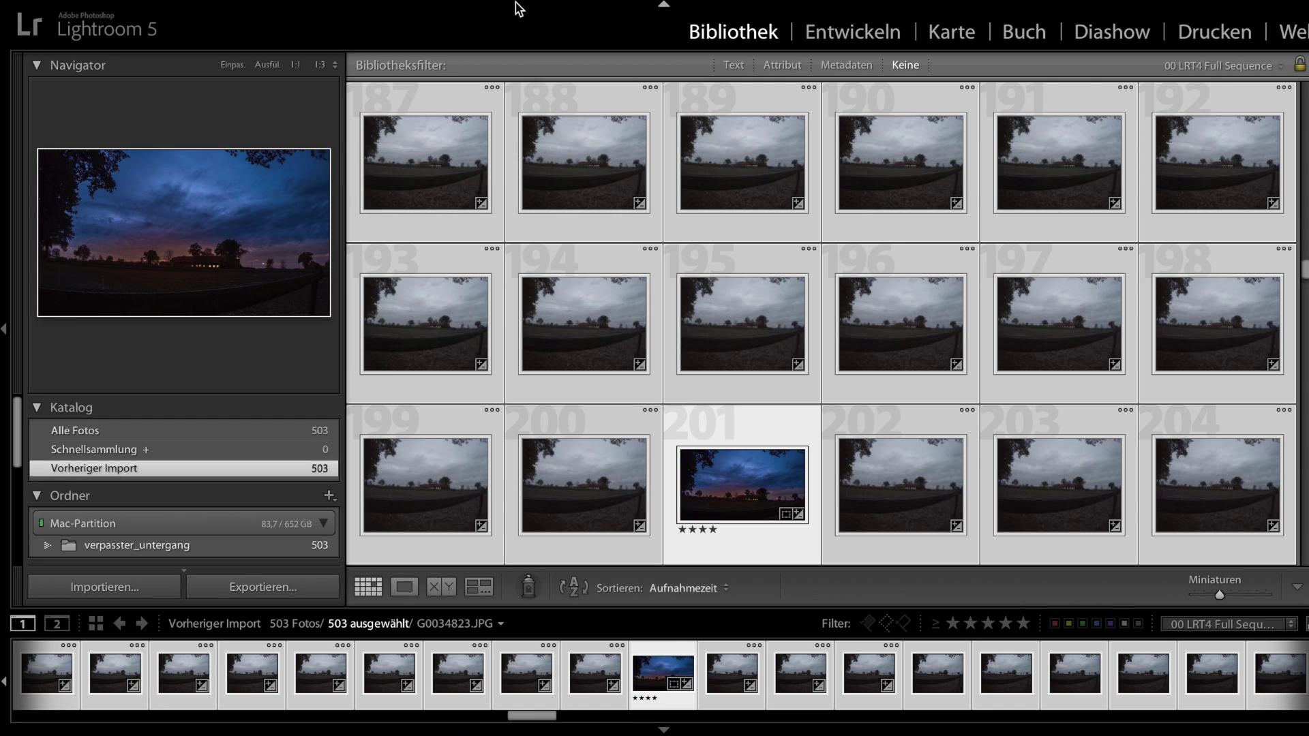
left_click(447, 1)
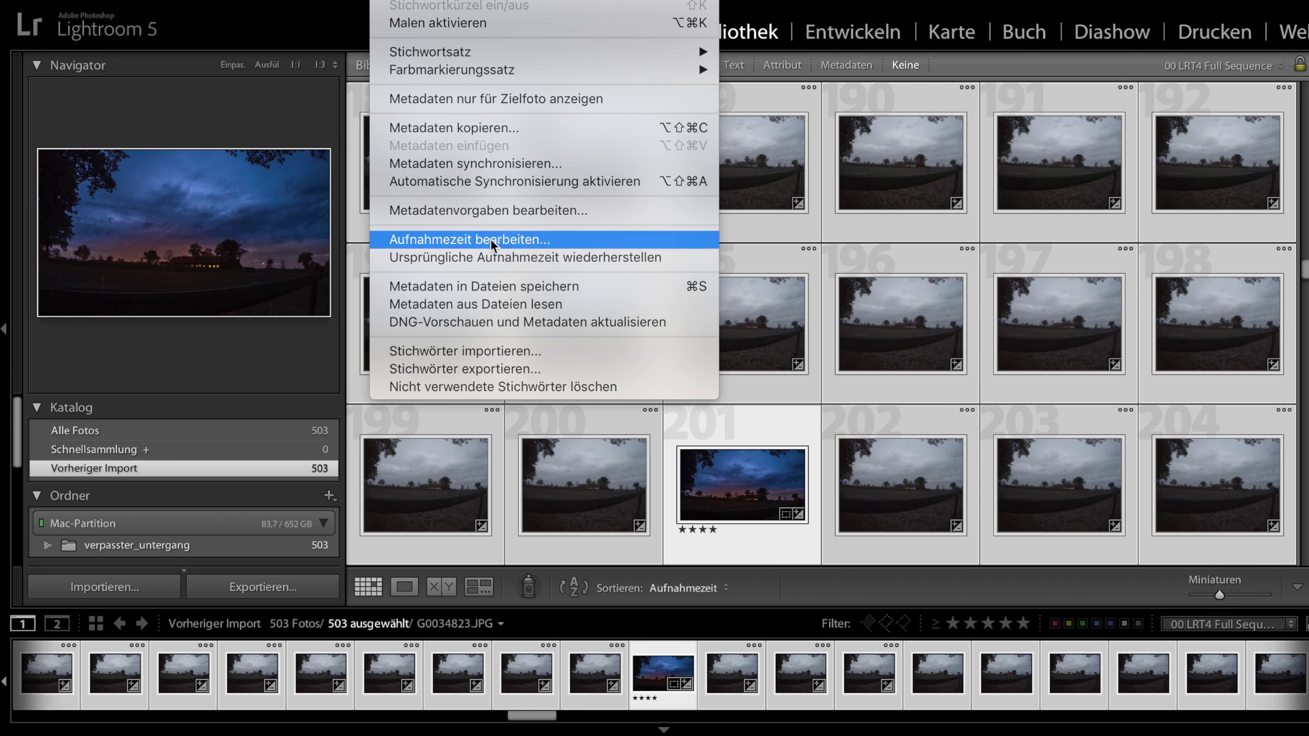
left_click(493, 305)
scroll(857, 389, "down", 5)
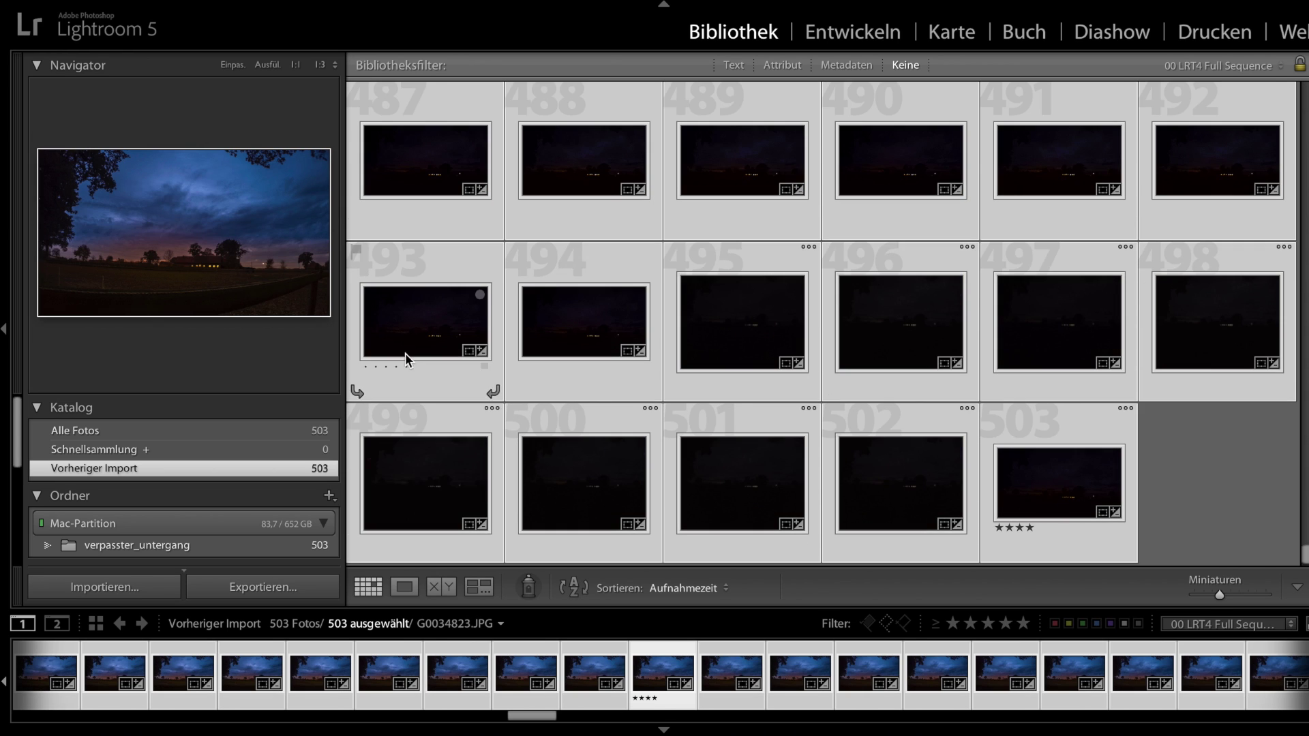
Export the verpasster_untergang folder to LRTimelapse using the LRT (JPG, 4K) preset
left_click(145, 545)
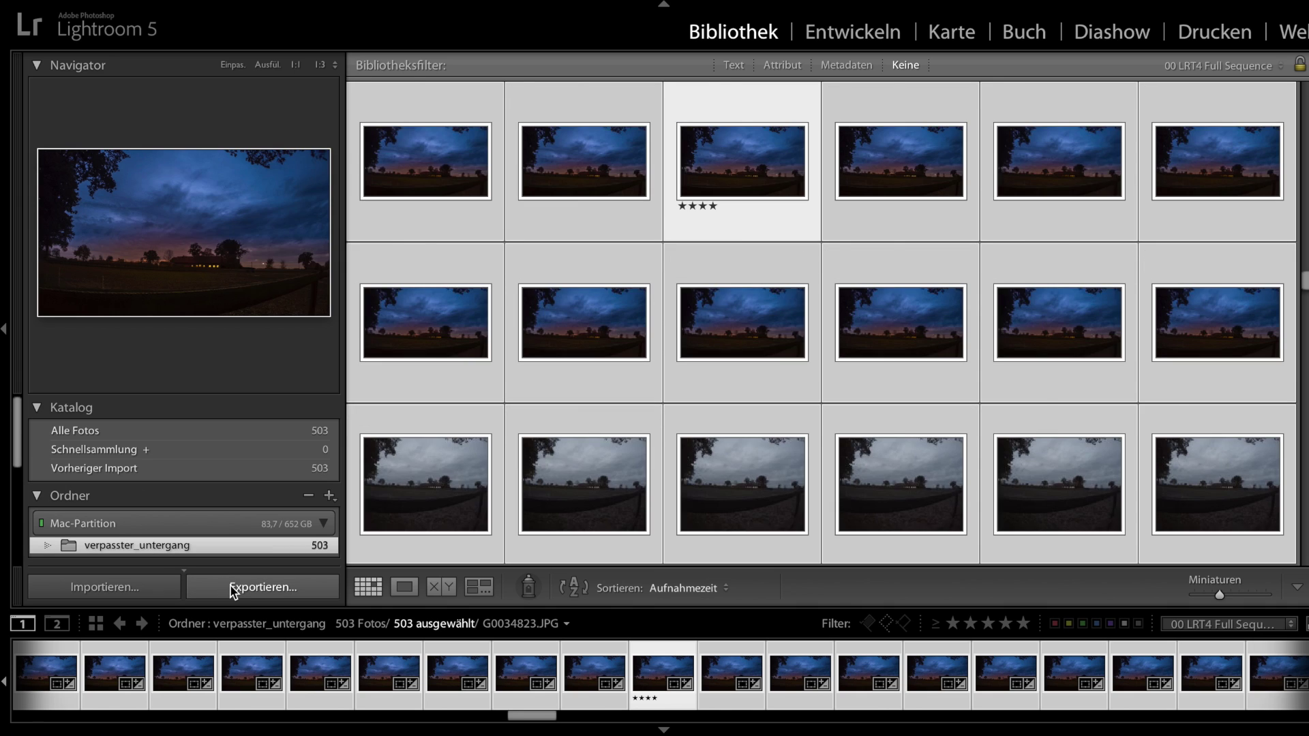
left_click(238, 587)
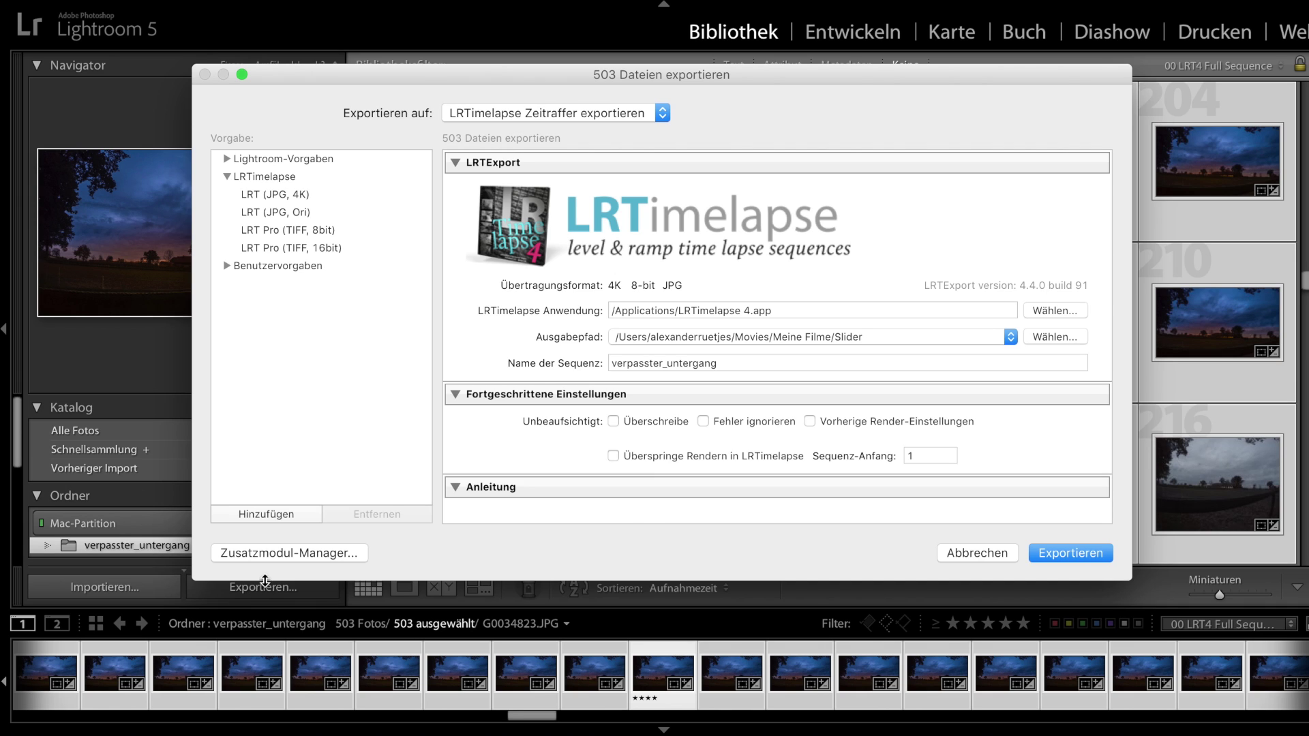
left_click(1067, 554)
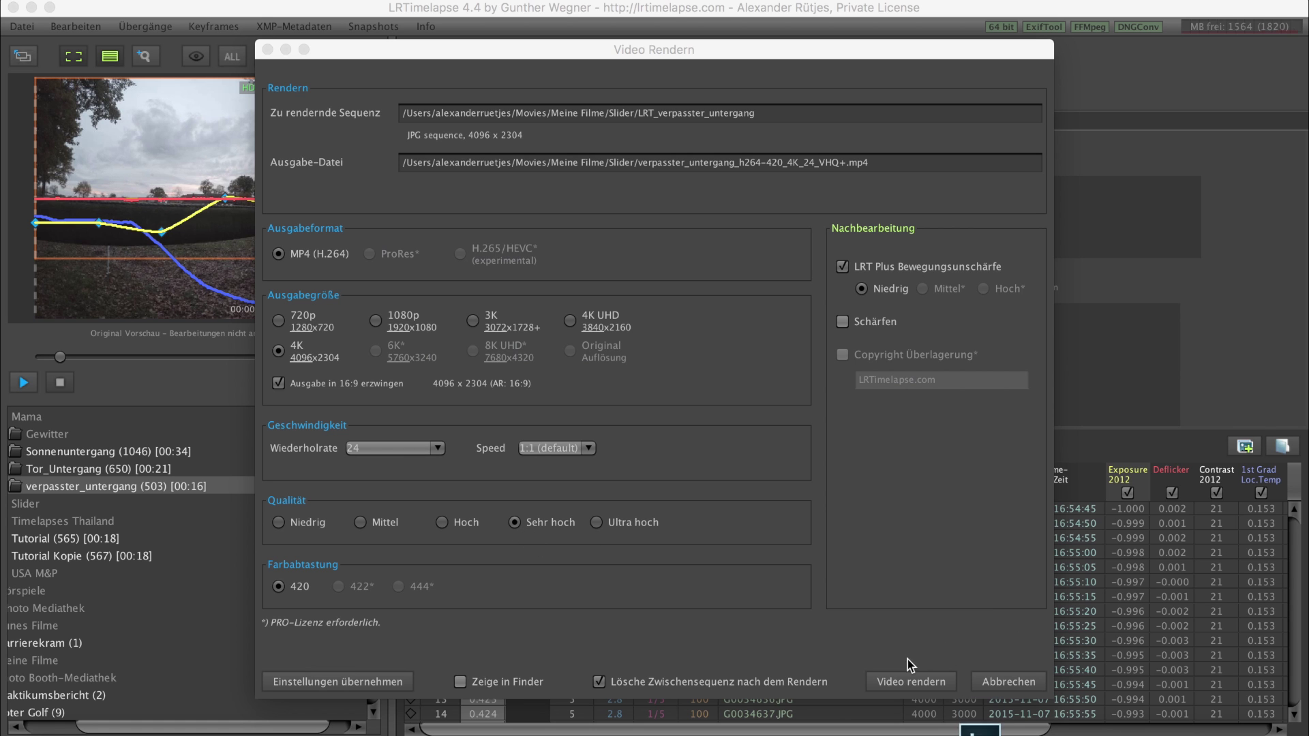
Render the sequence as an MP4 (H.264) 4K, 24 fps video at Sehr hoch quality
left_click(897, 680)
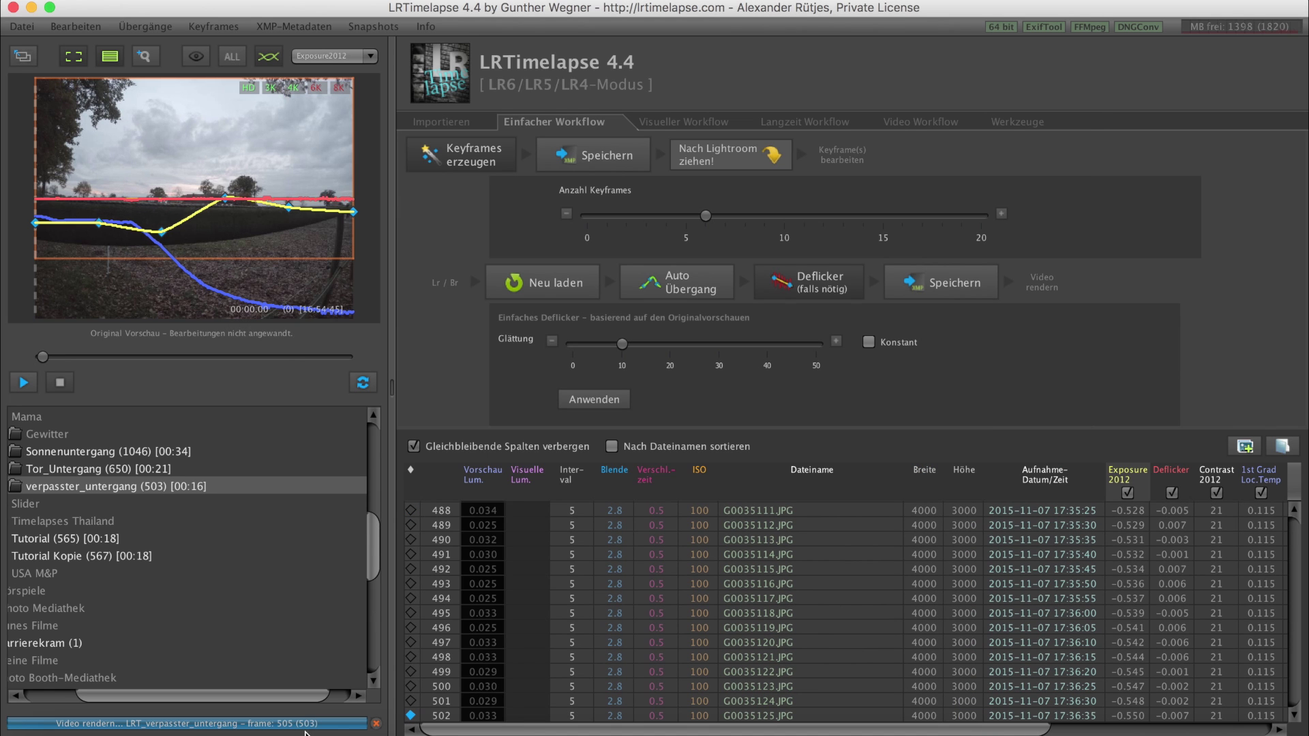